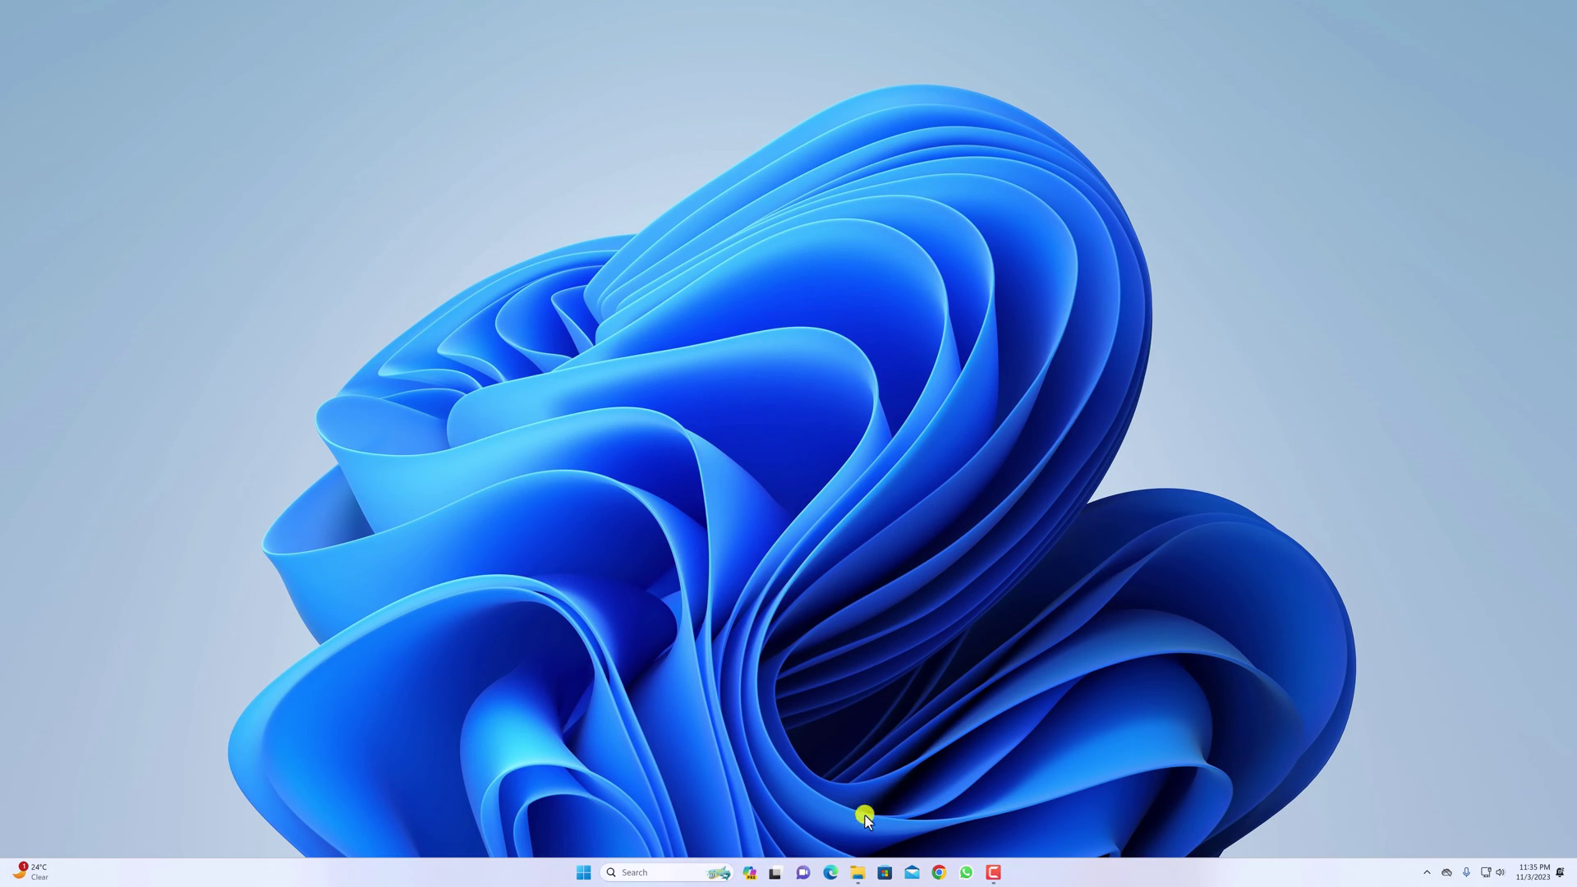
- Open File Explorer on Home from the taskbar, then minimize its window
{"action": "left_click", "coordinate": [857, 873]}
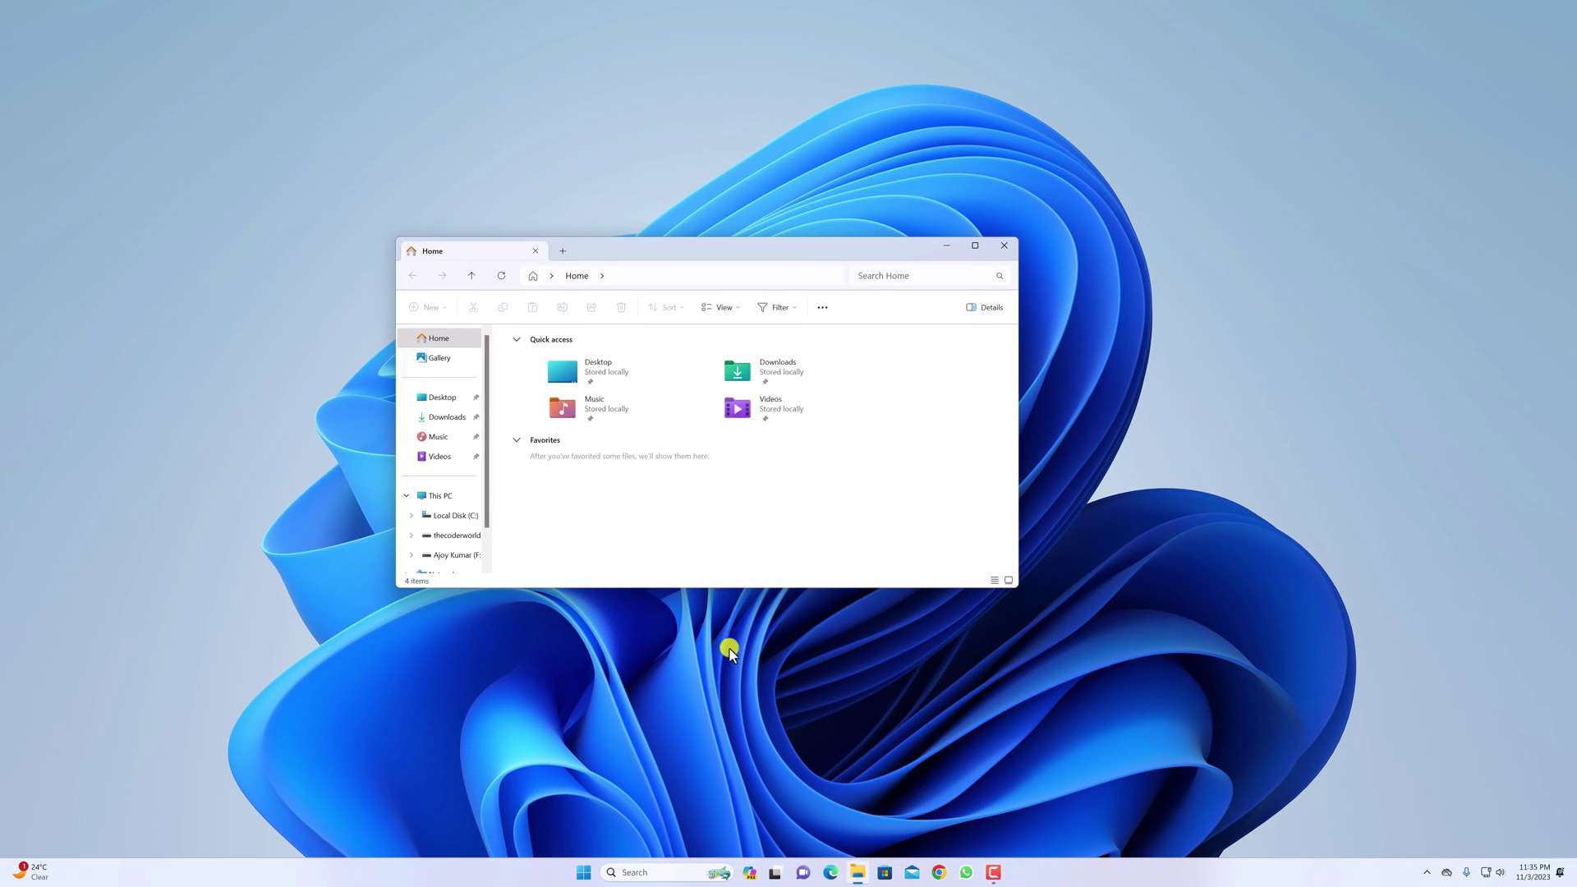
{"action": "left_click", "coordinate": [946, 245]}
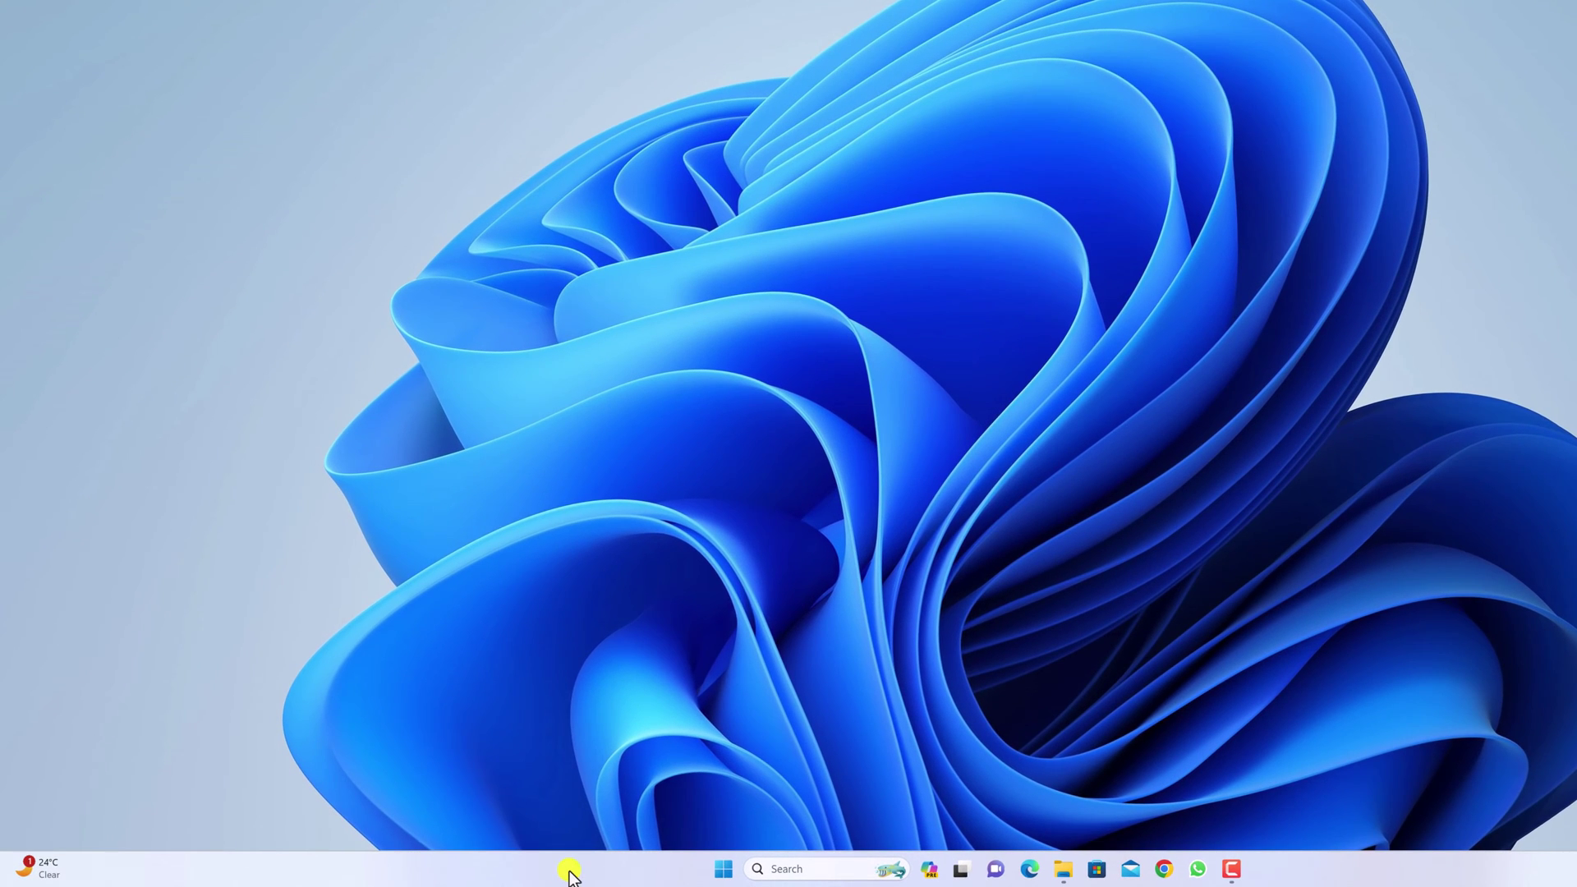
- Open Task Manager from the taskbar menu and restart the Windows Explorer process
{"action": "right_click", "coordinate": [570, 873]}
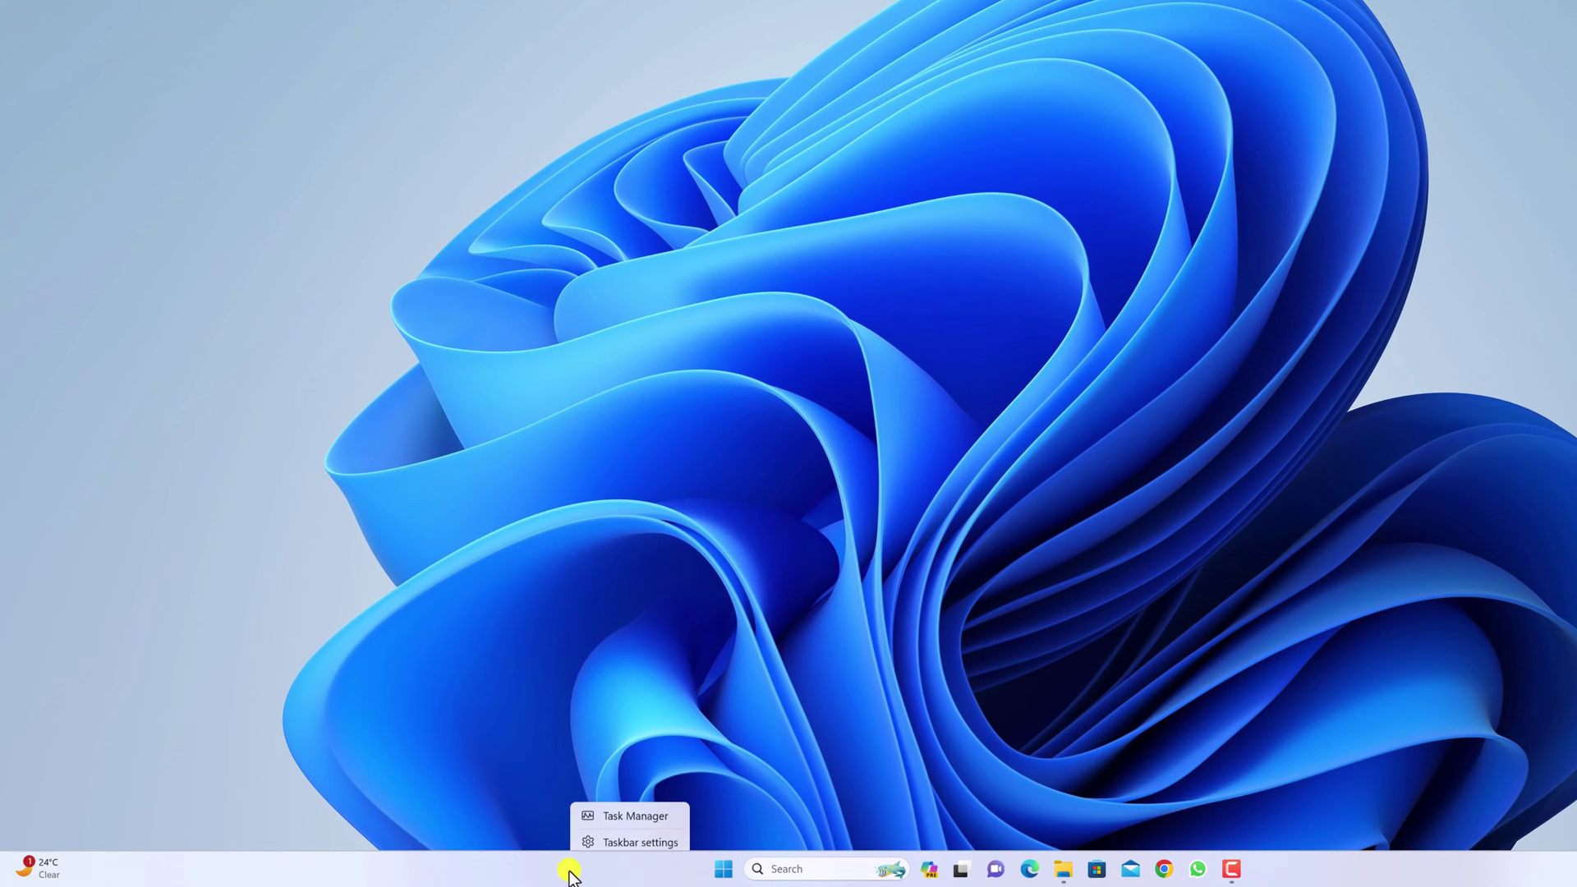
{"action": "left_click", "coordinate": [632, 815]}
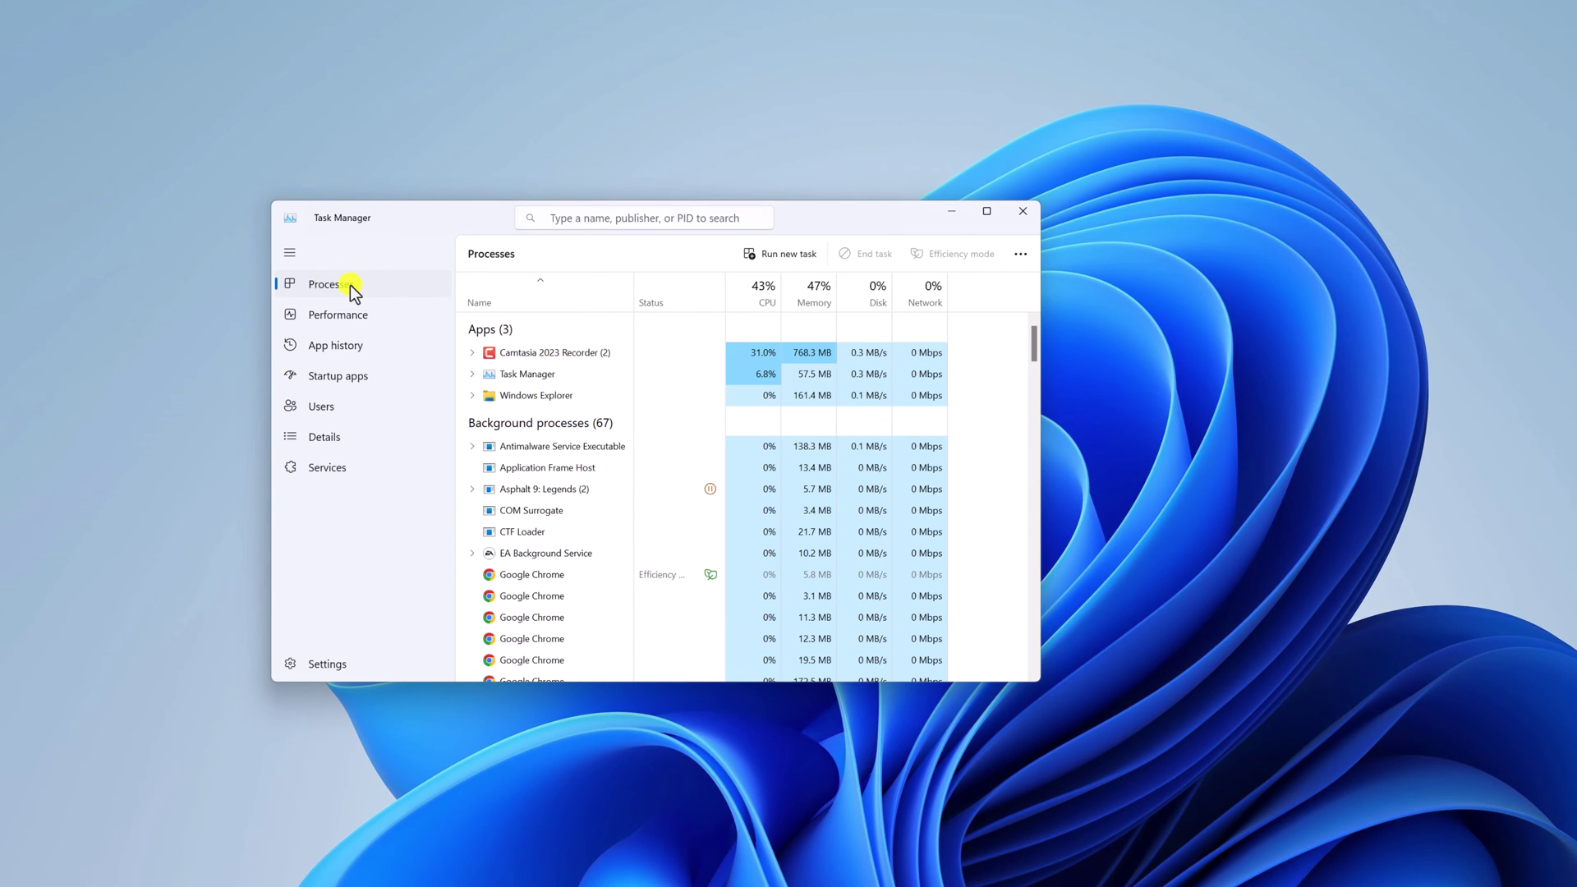
{"action": "left_click", "coordinate": [475, 396]}
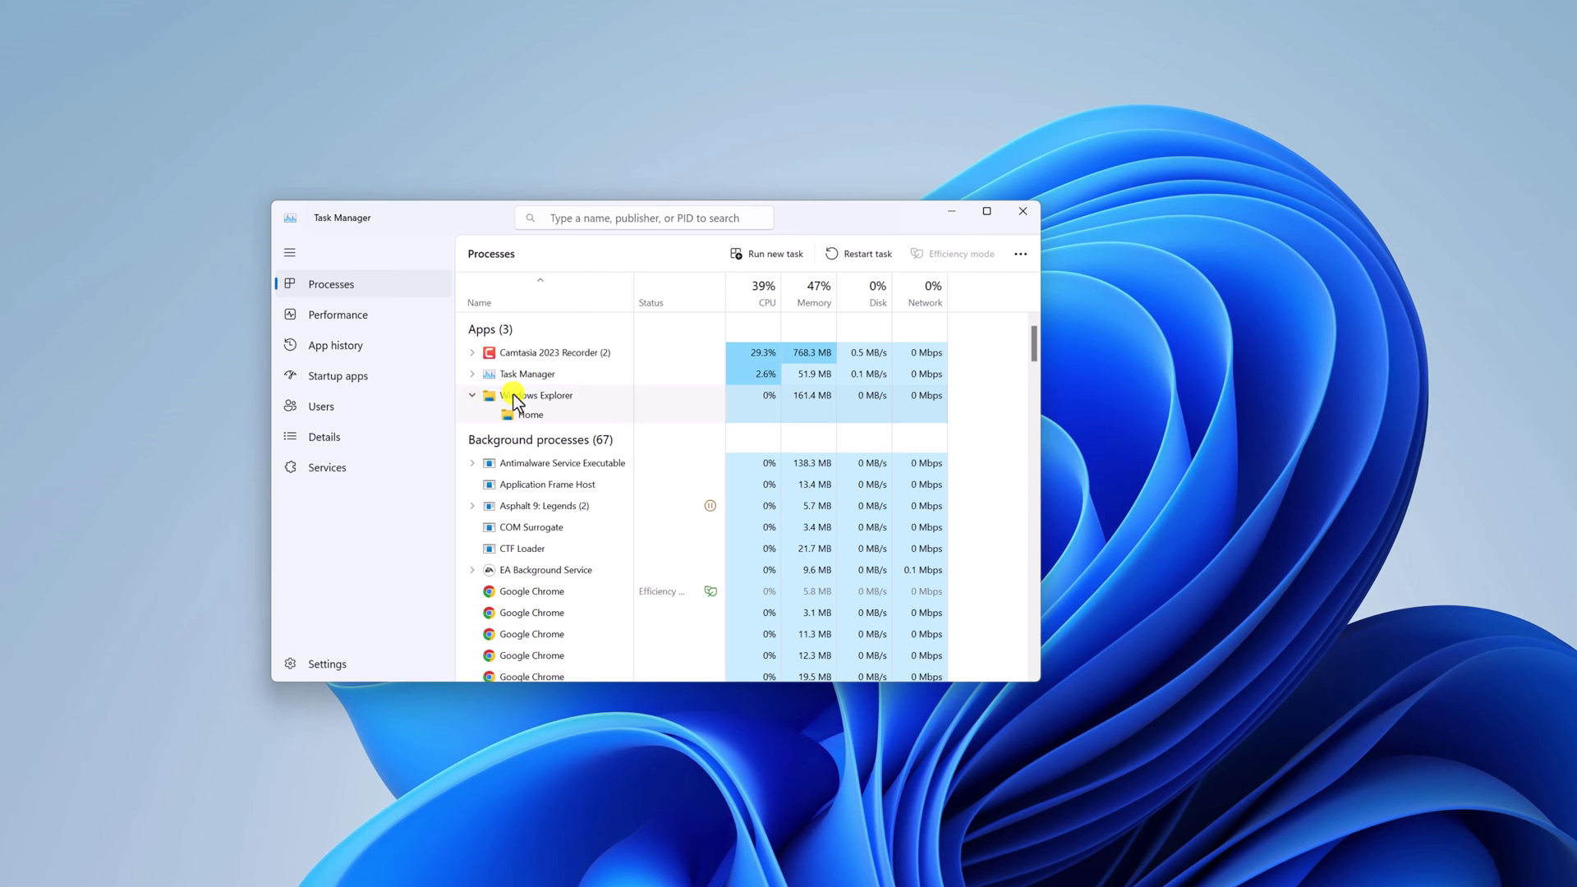
{"action": "right_click", "coordinate": [515, 396]}
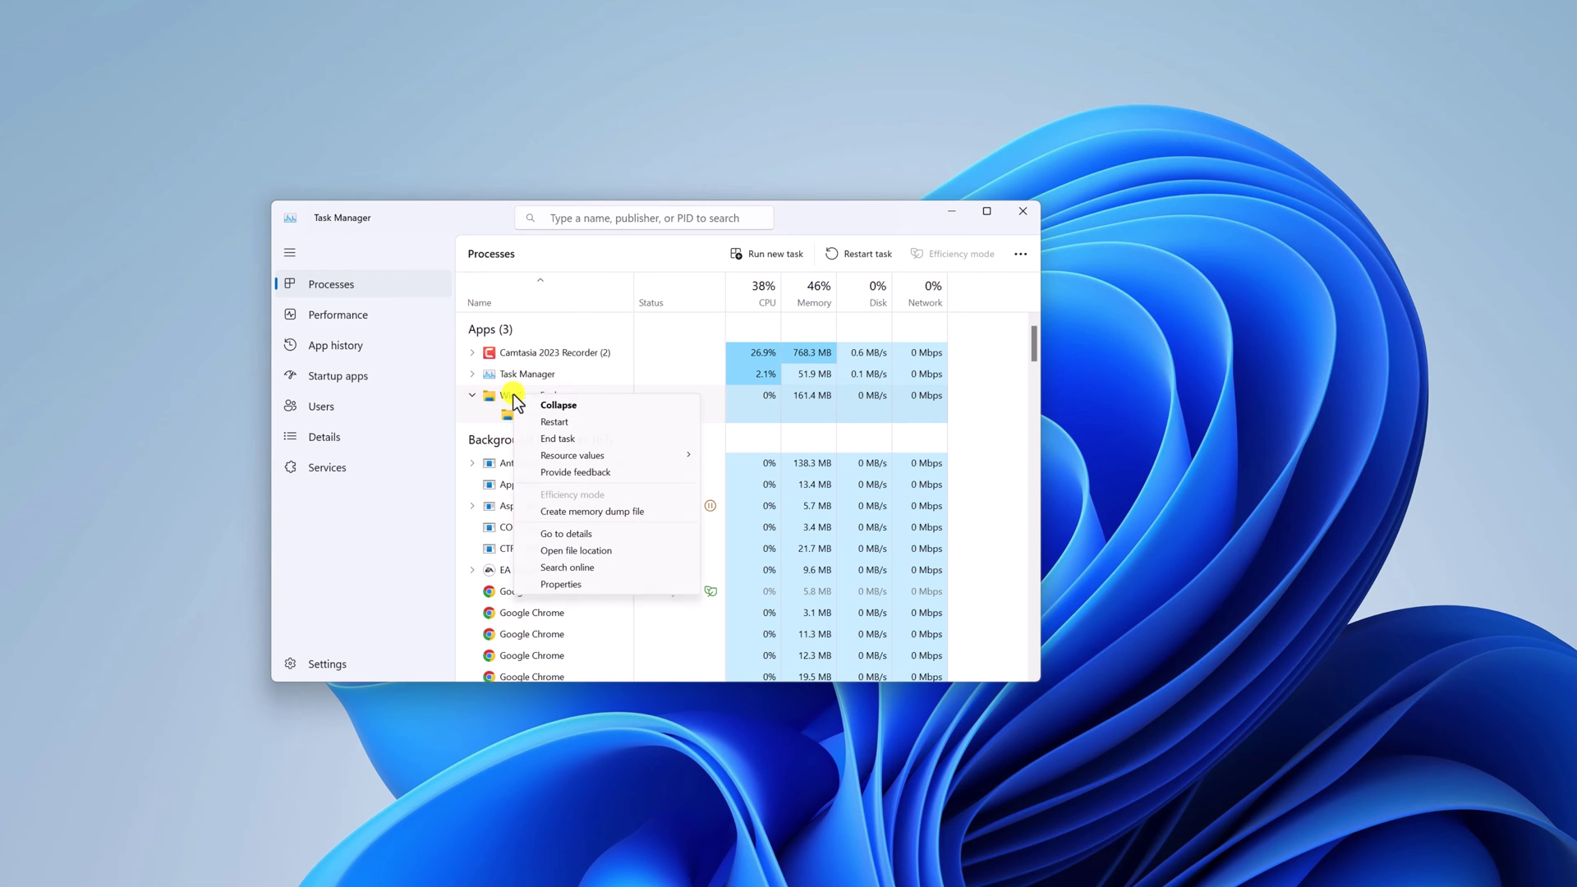
{"action": "left_click", "coordinate": [602, 426]}
{"action": "scroll", "coordinate": [602, 425], "scroll_direction": "down", "scroll_amount": 10}
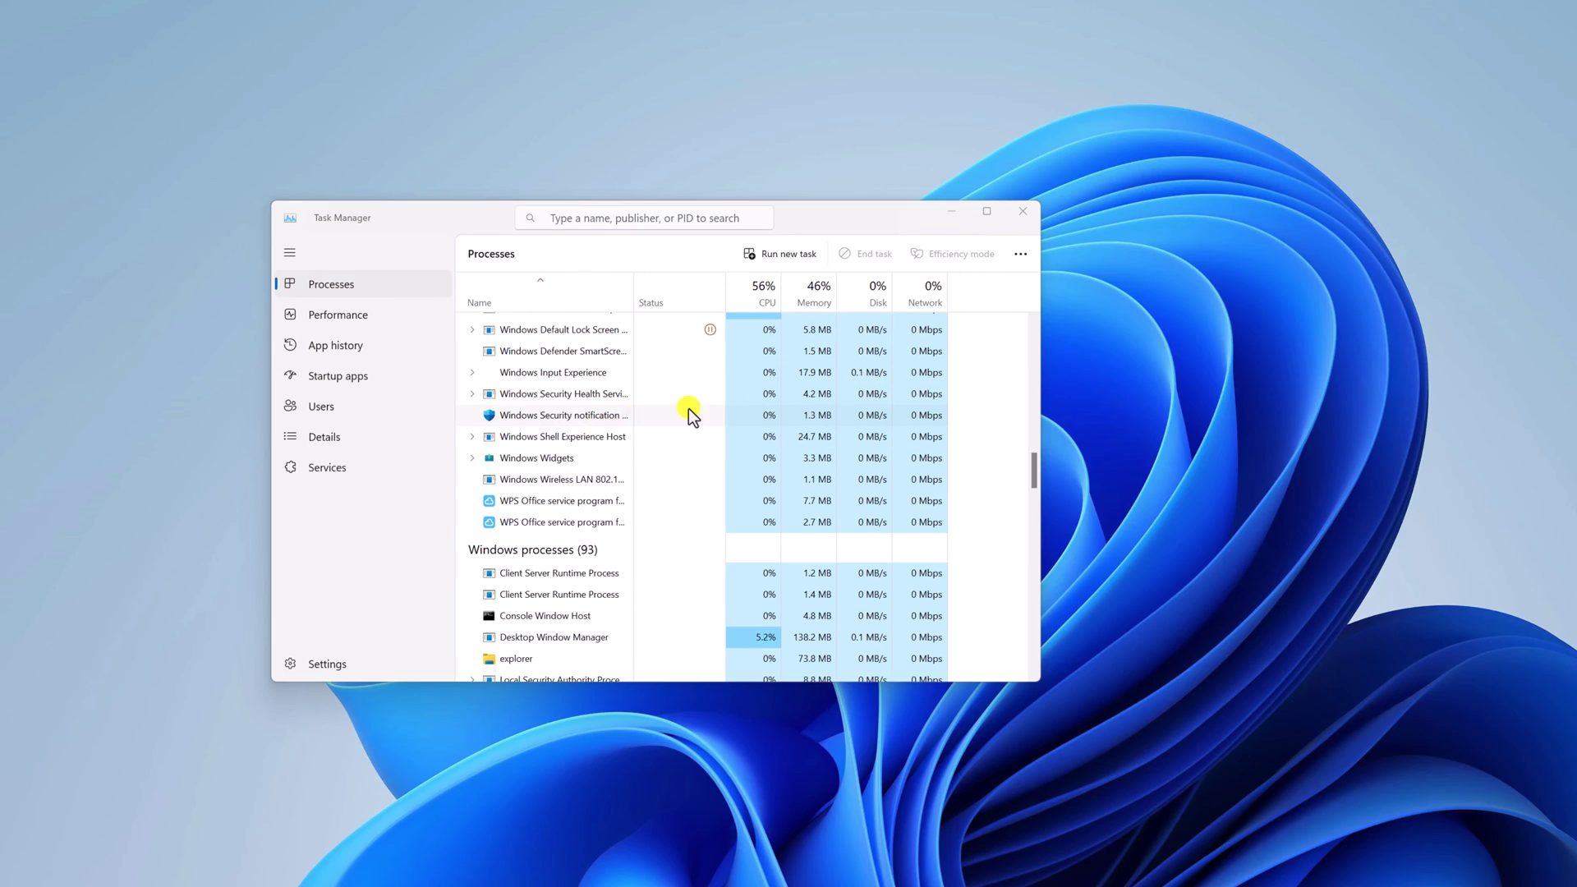
{"action": "scroll", "coordinate": [893, 368], "scroll_direction": "down", "scroll_amount": 1}
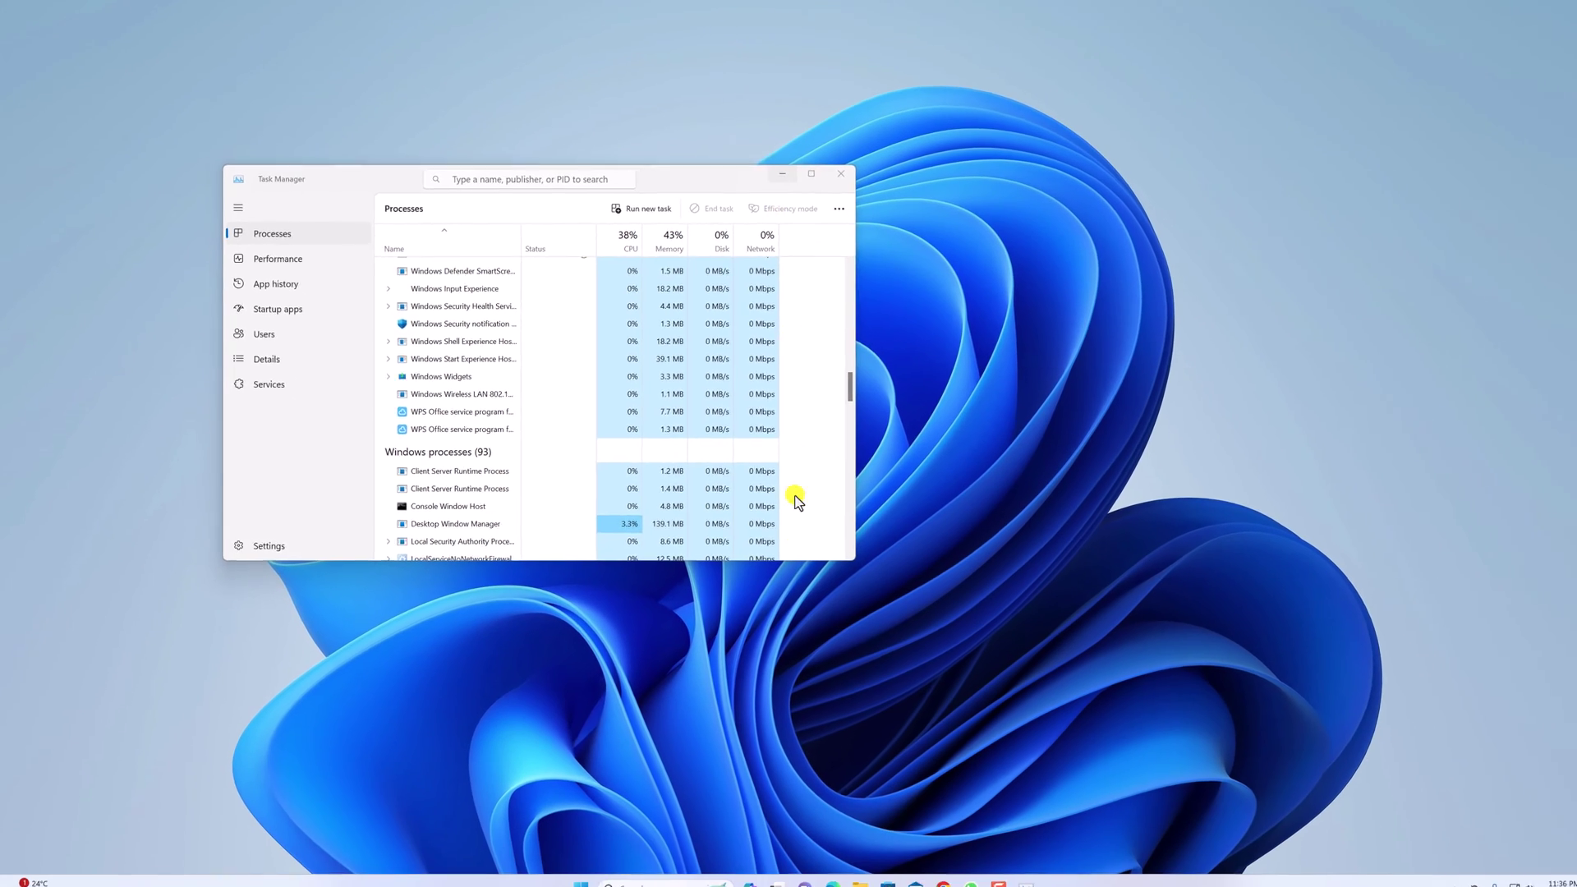
- Close Task Manager and launch the Services app by searching 'services' in Start
{"action": "key", "text": "alt+F4"}
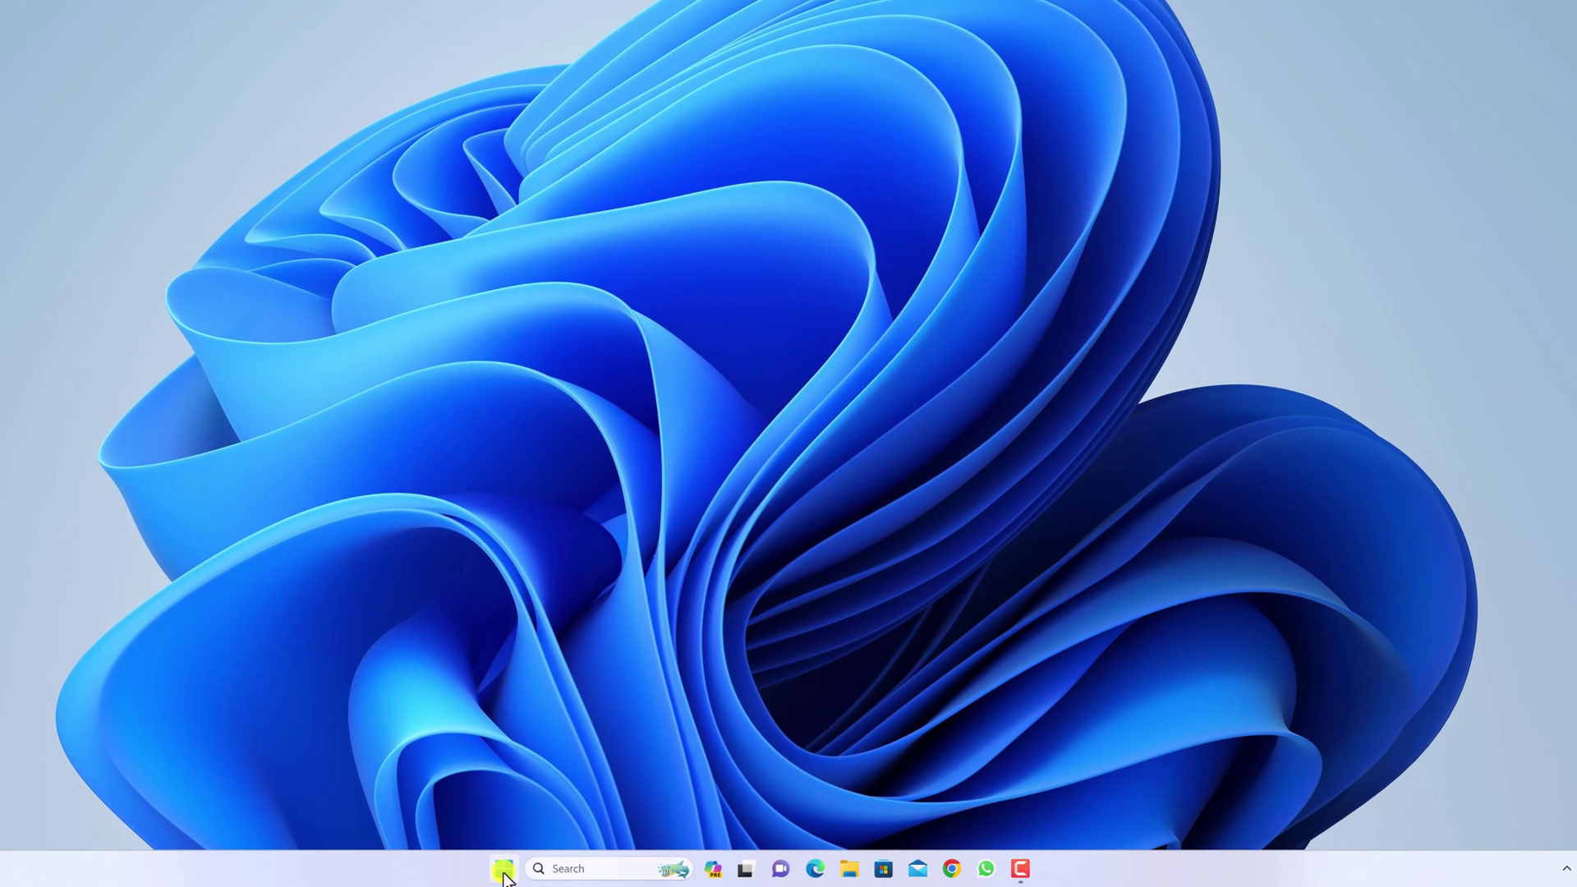
{"action": "left_click", "coordinate": [503, 872]}
{"action": "type", "text": "serve"}
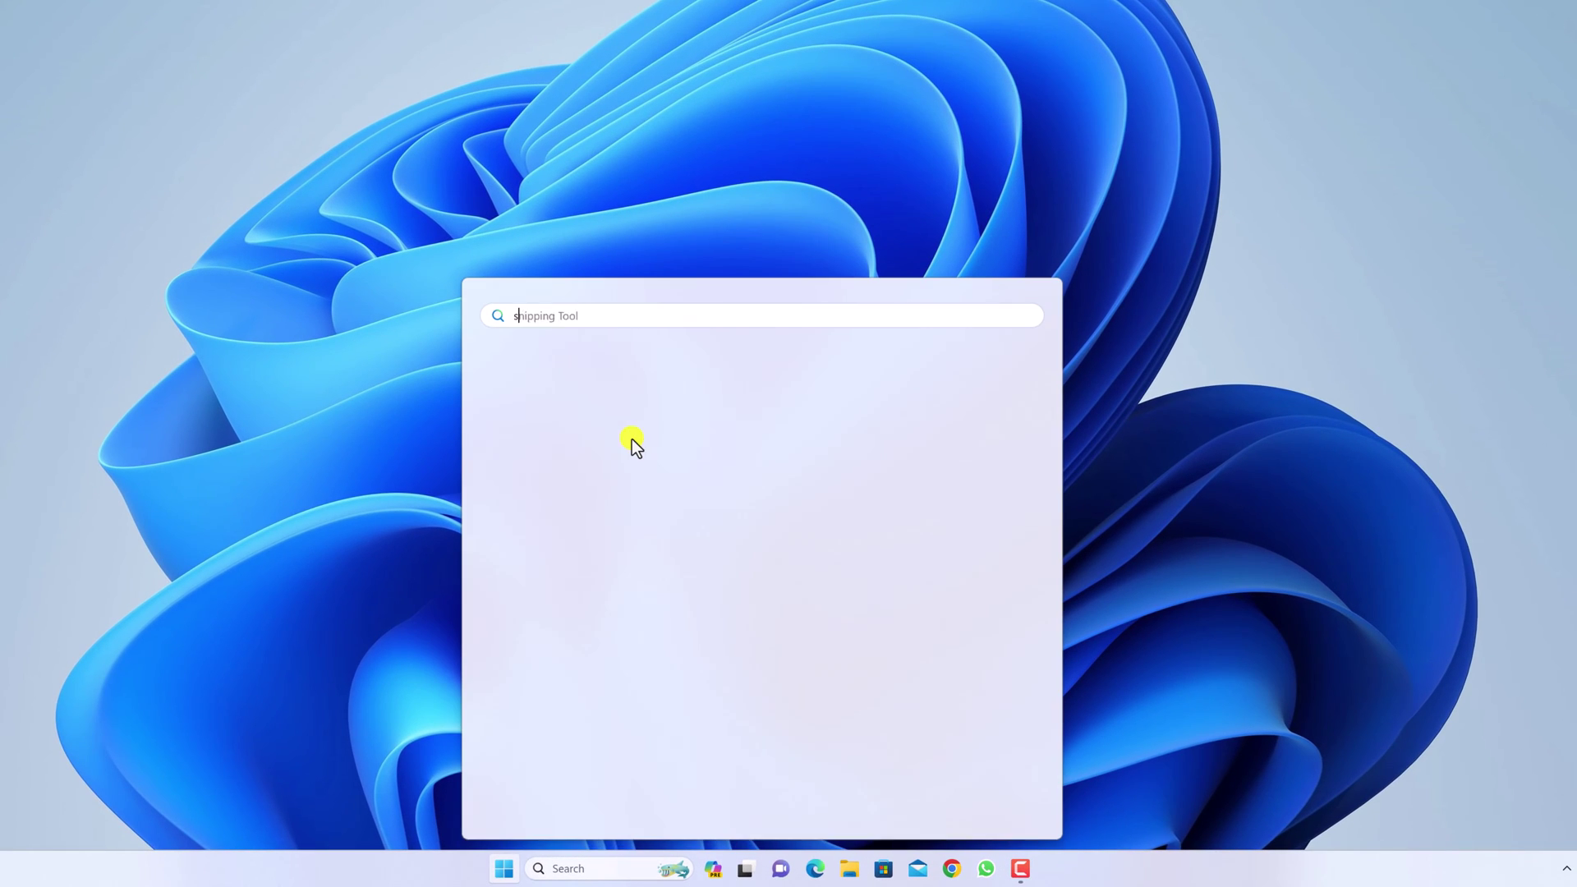
{"action": "key", "text": "BackSpace"}
{"action": "type", "text": "ices"}
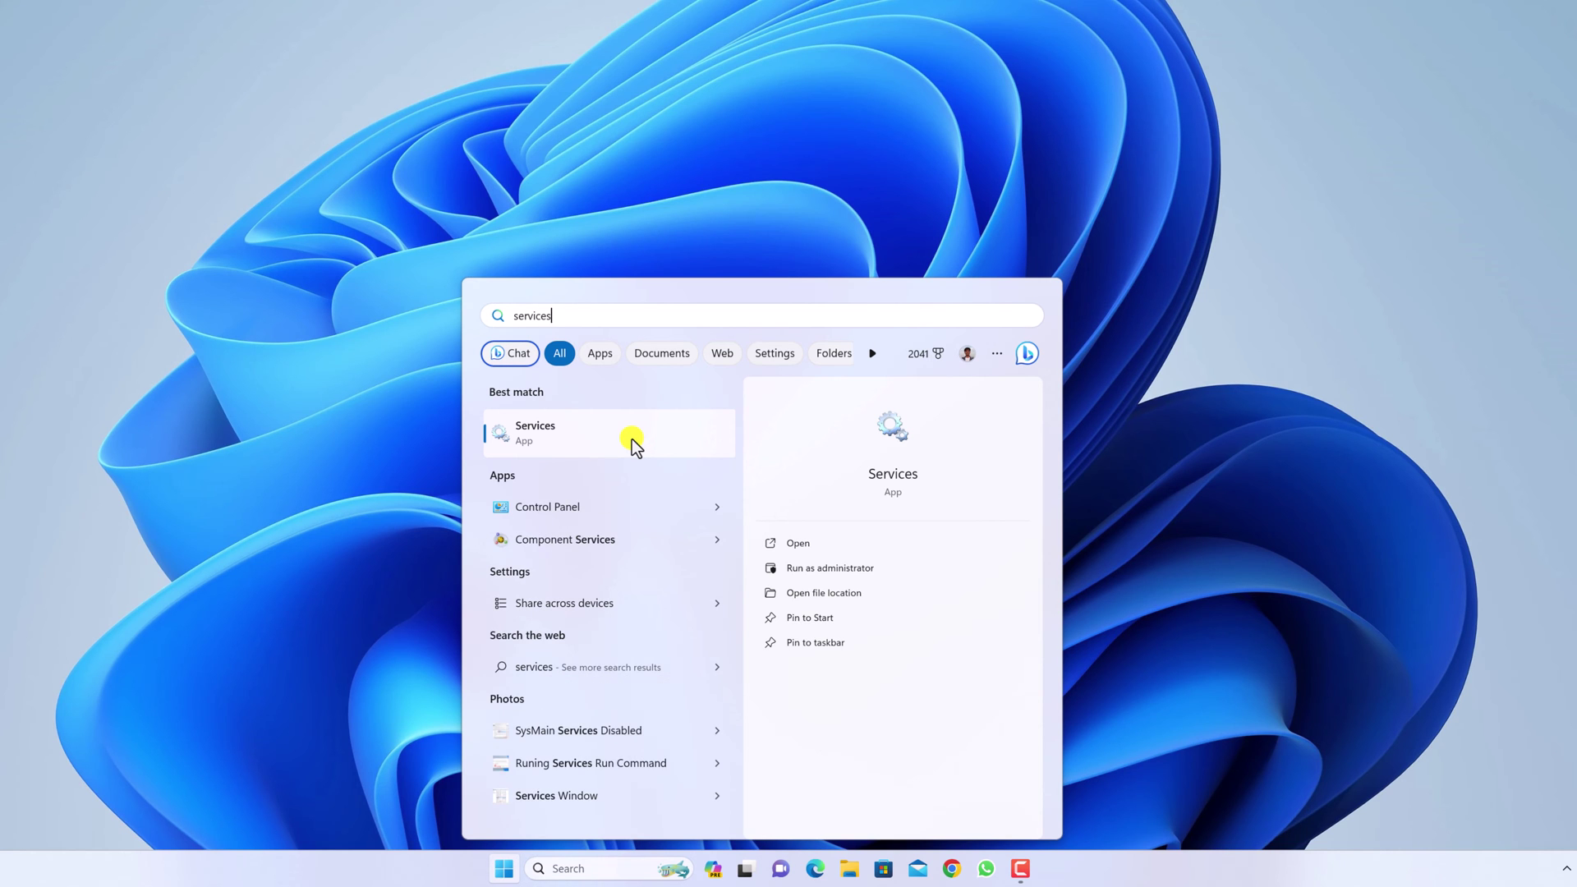
{"action": "left_click", "coordinate": [631, 442]}
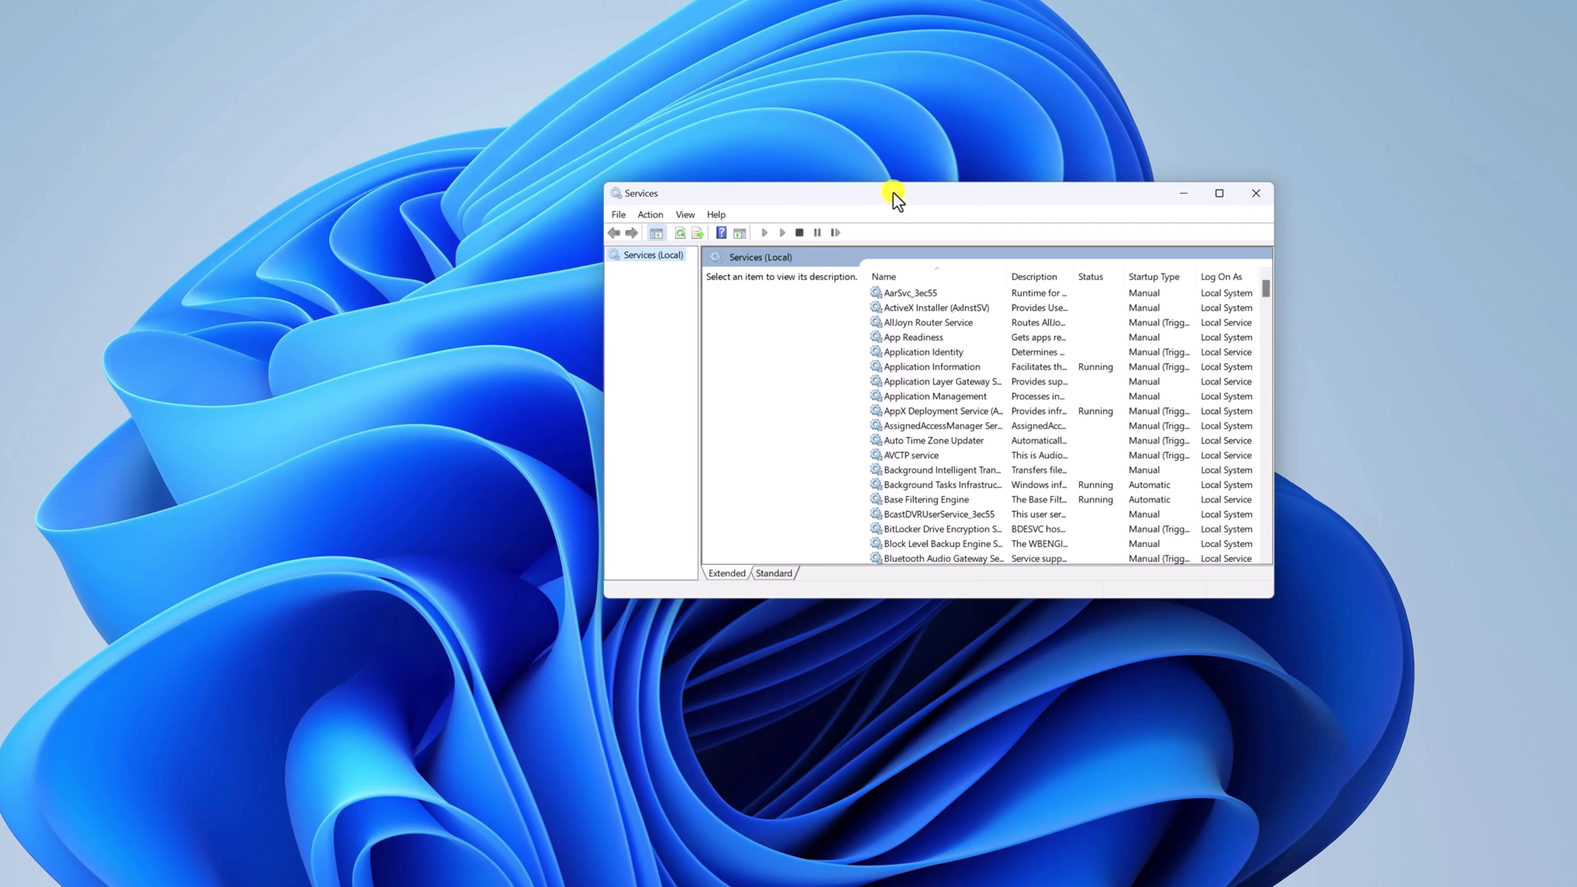
- Move the Services window left, enlarge it, and scroll down to Windows Search
{"action": "left_click_drag", "start_coordinate": [891, 195], "coordinate": [532, 188]}
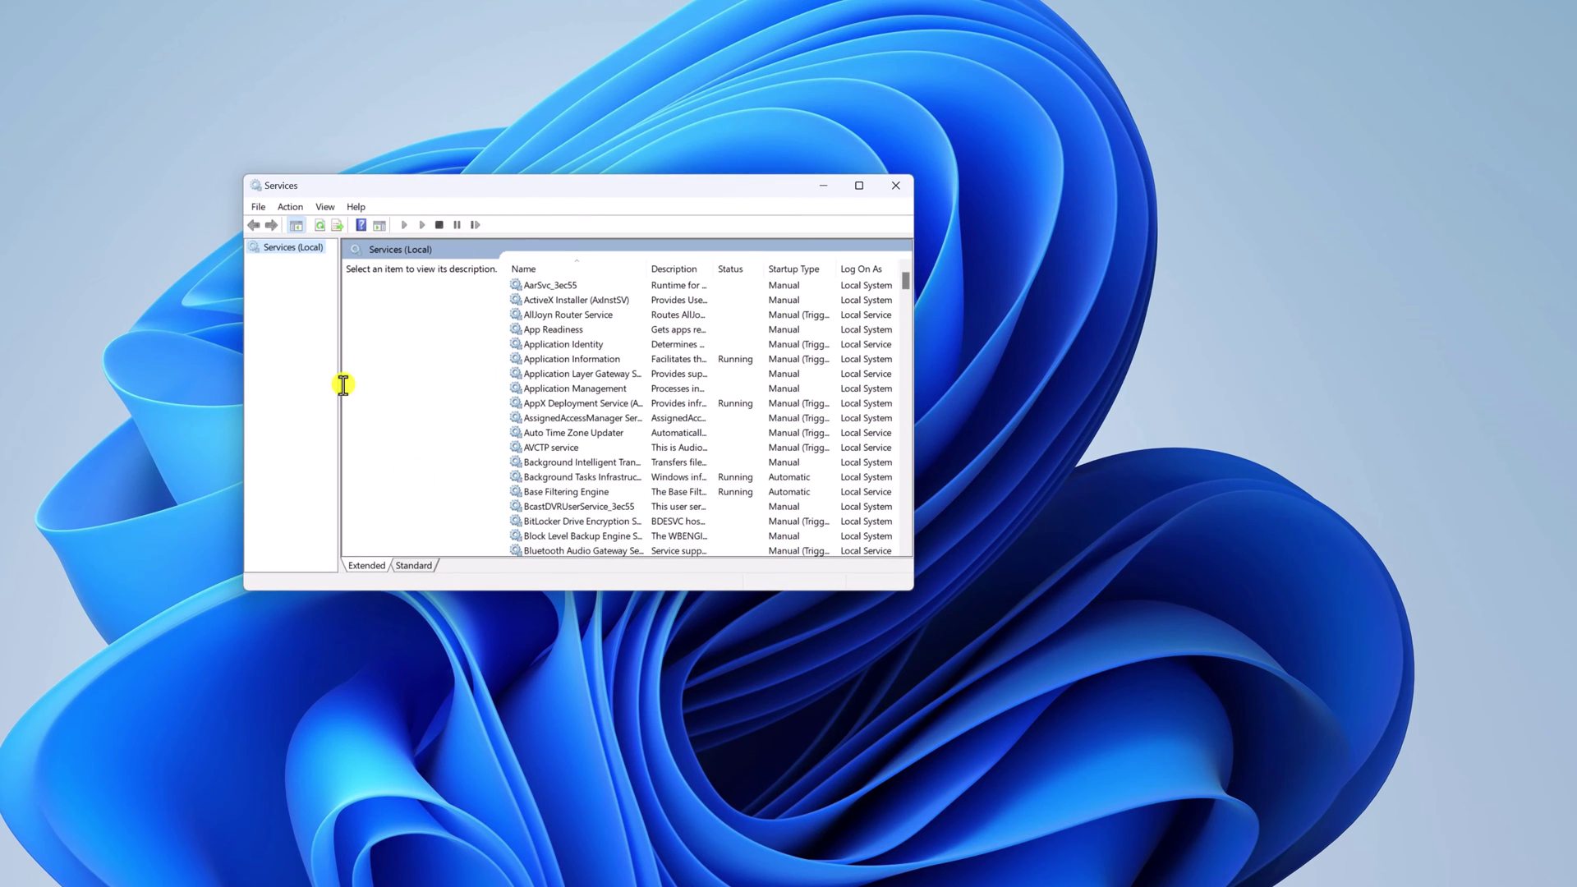
{"action": "left_click_drag", "start_coordinate": [914, 589], "coordinate": [1092, 746]}
{"action": "scroll", "coordinate": [605, 451], "scroll_direction": "down", "scroll_amount": 20}
- Open the Windows Search service's properties, then stop and start the service again
{"action": "left_click", "coordinate": [580, 550]}
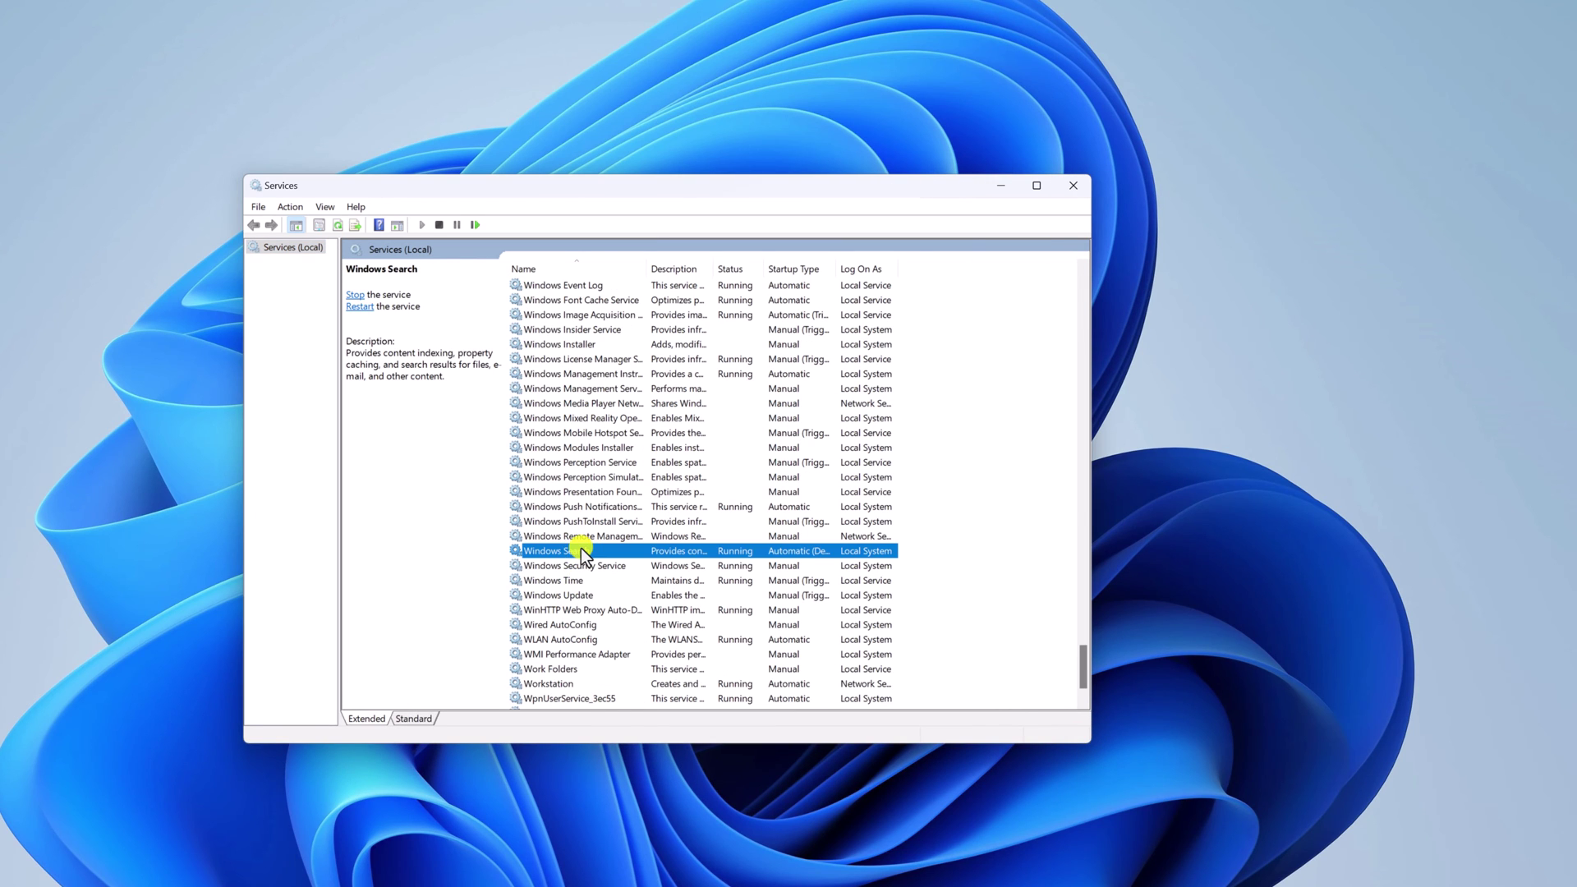
{"action": "double_click", "coordinate": [693, 550]}
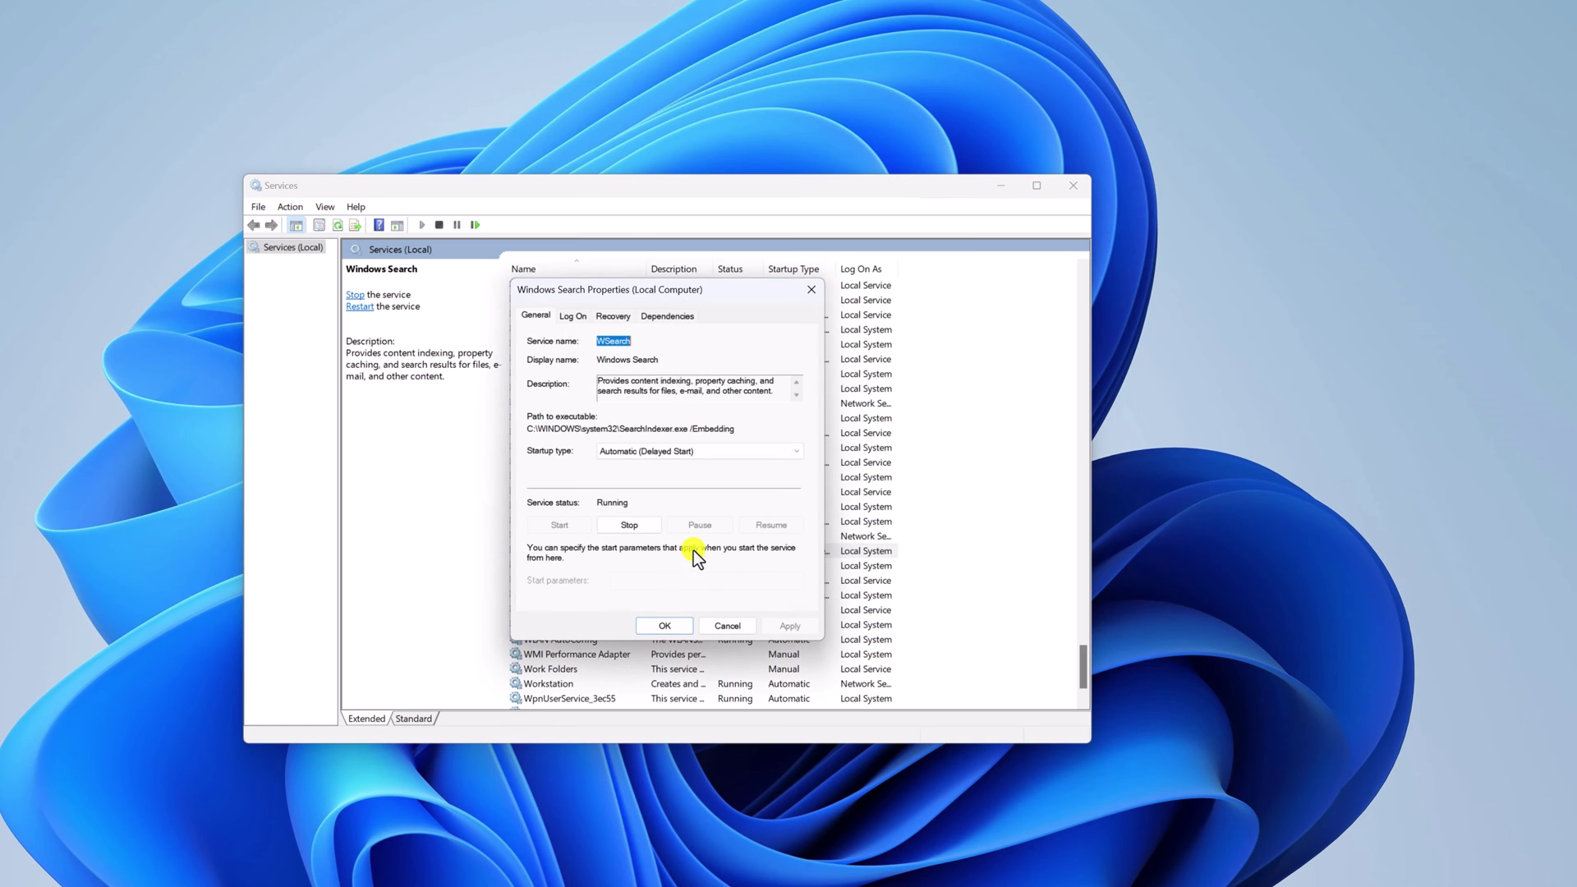
{"action": "left_click", "coordinate": [644, 527]}
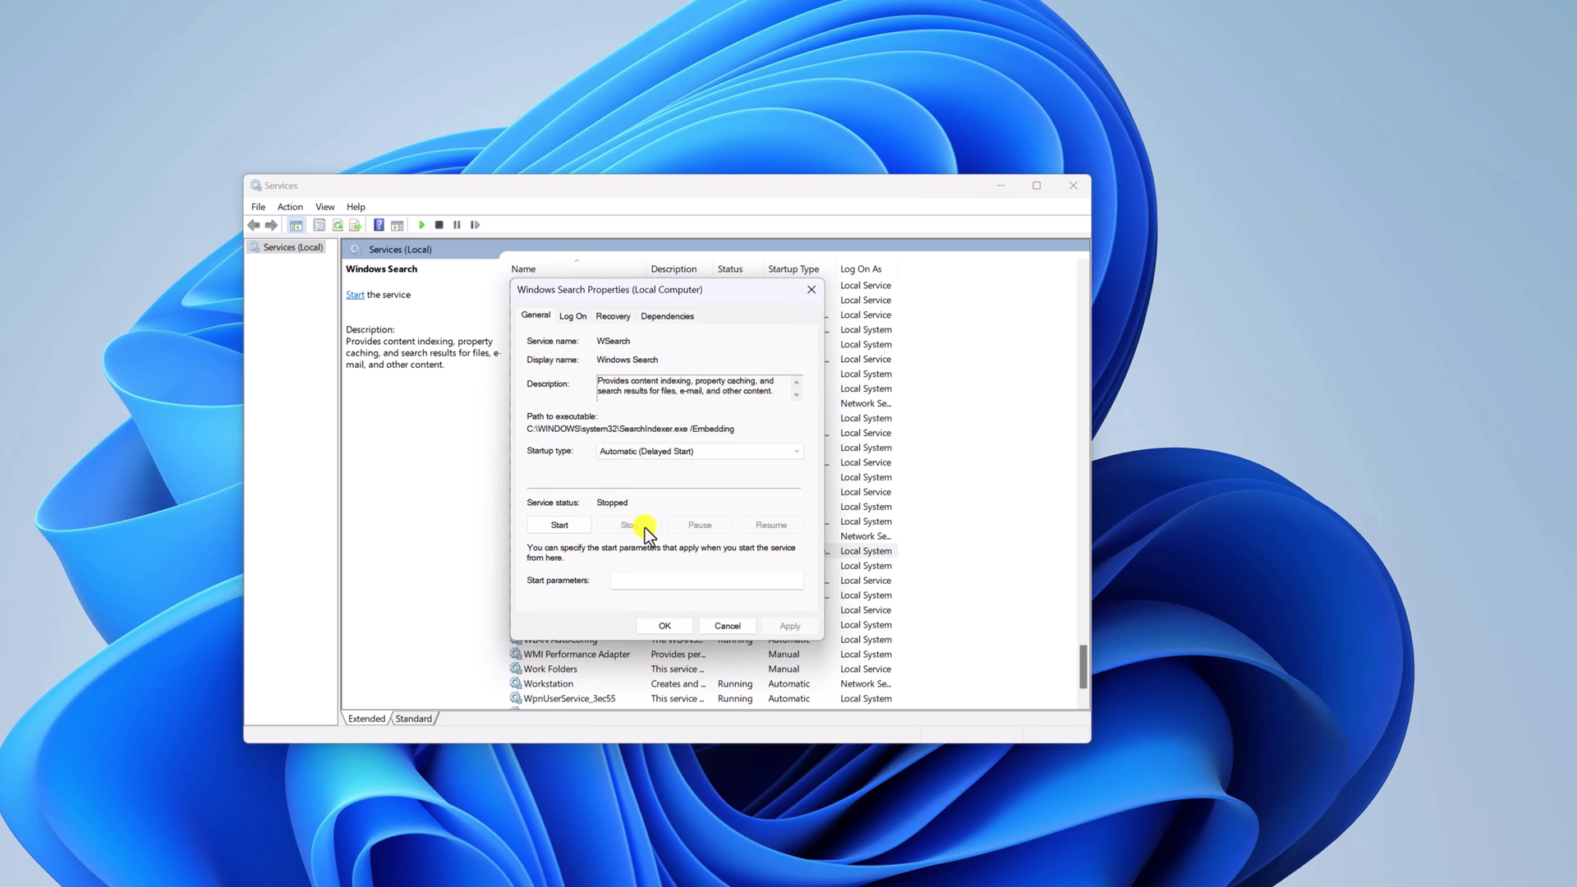
{"action": "left_click", "coordinate": [575, 528]}
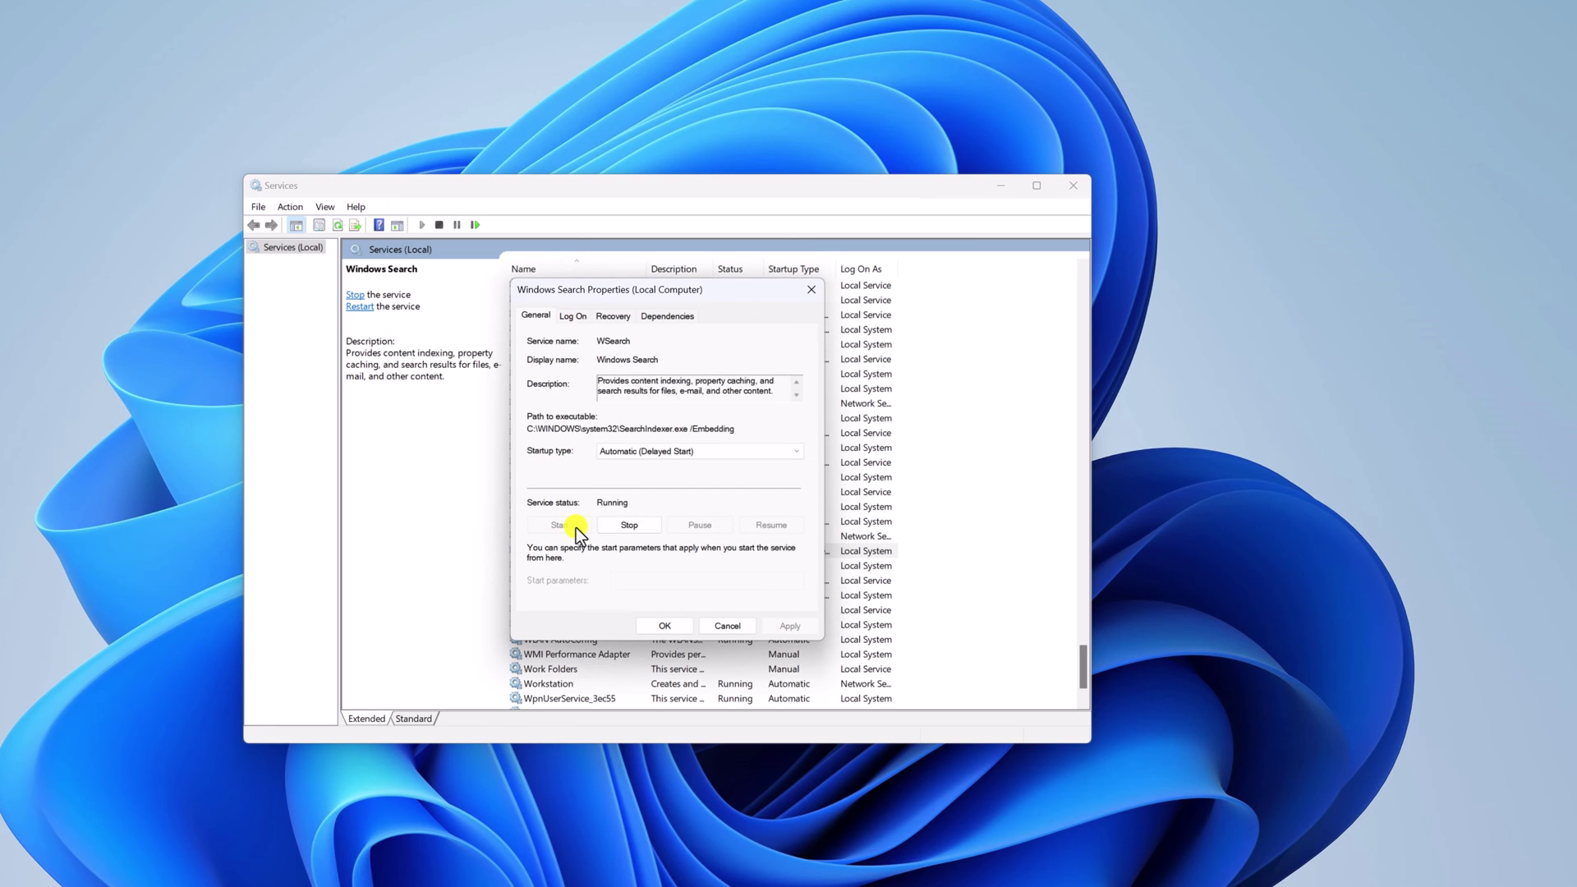
- Keep startup type Automatic (Delayed Start), apply with OK, and close Services
{"action": "left_click", "coordinate": [662, 458]}
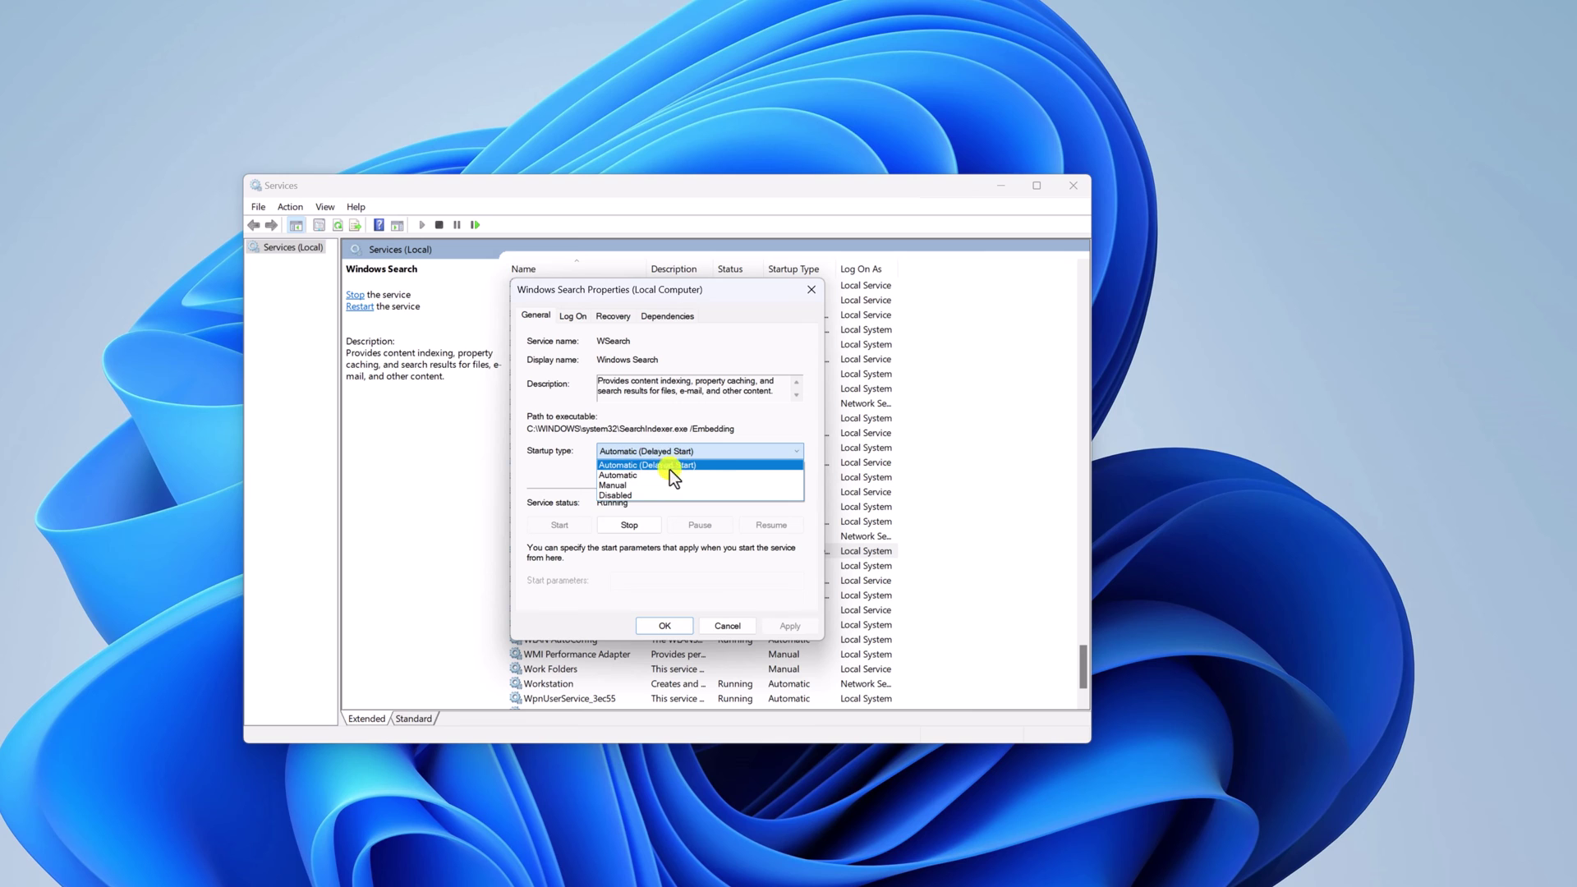
{"action": "left_click", "coordinate": [708, 466]}
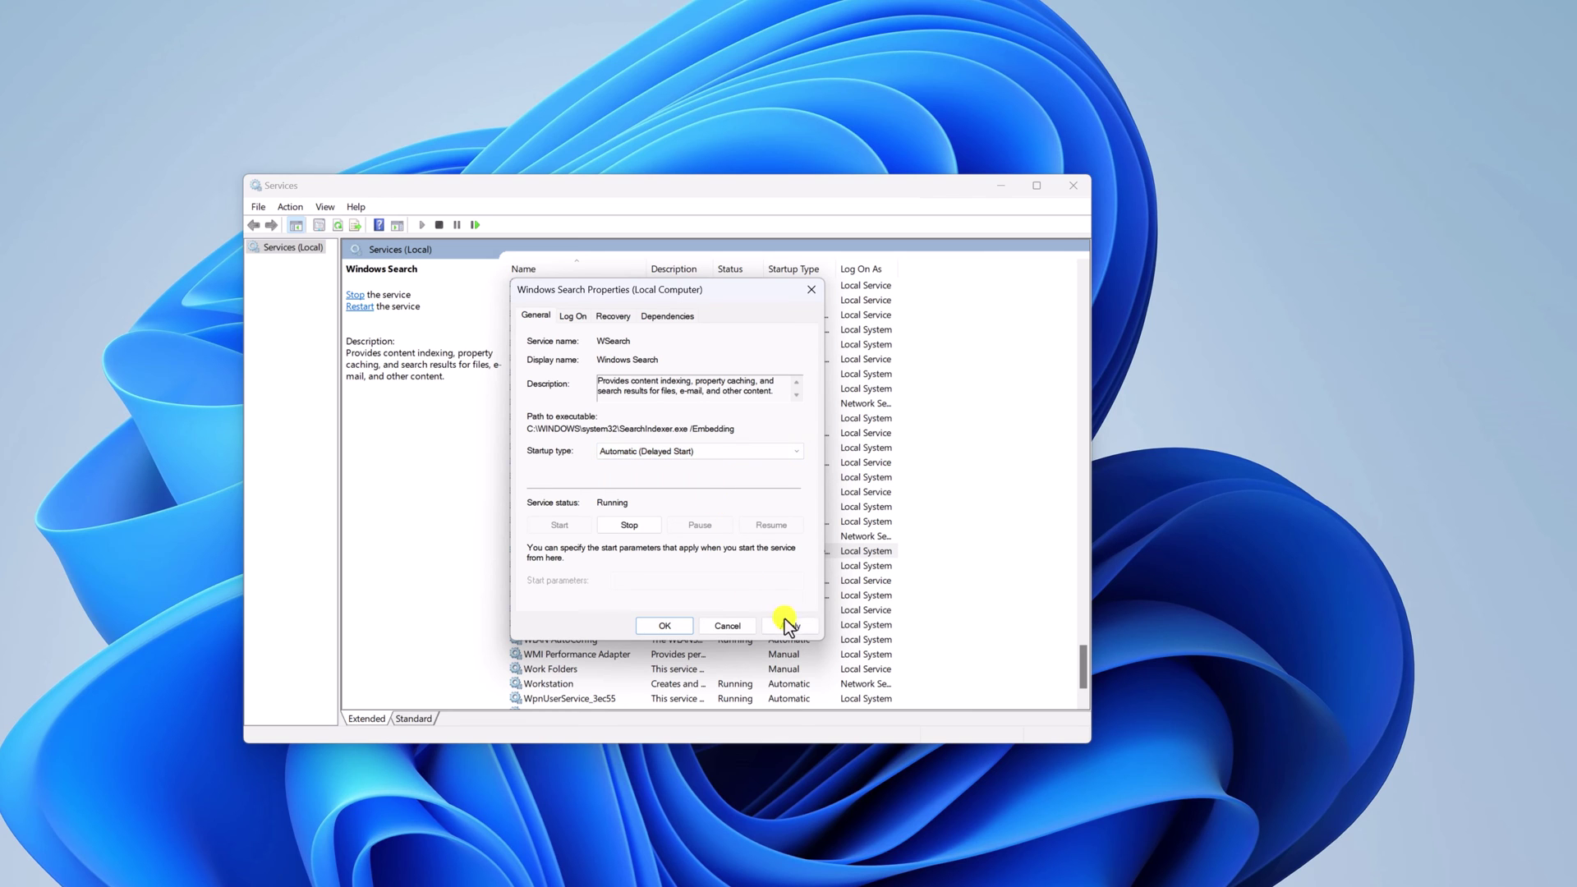
{"action": "left_click", "coordinate": [793, 626]}
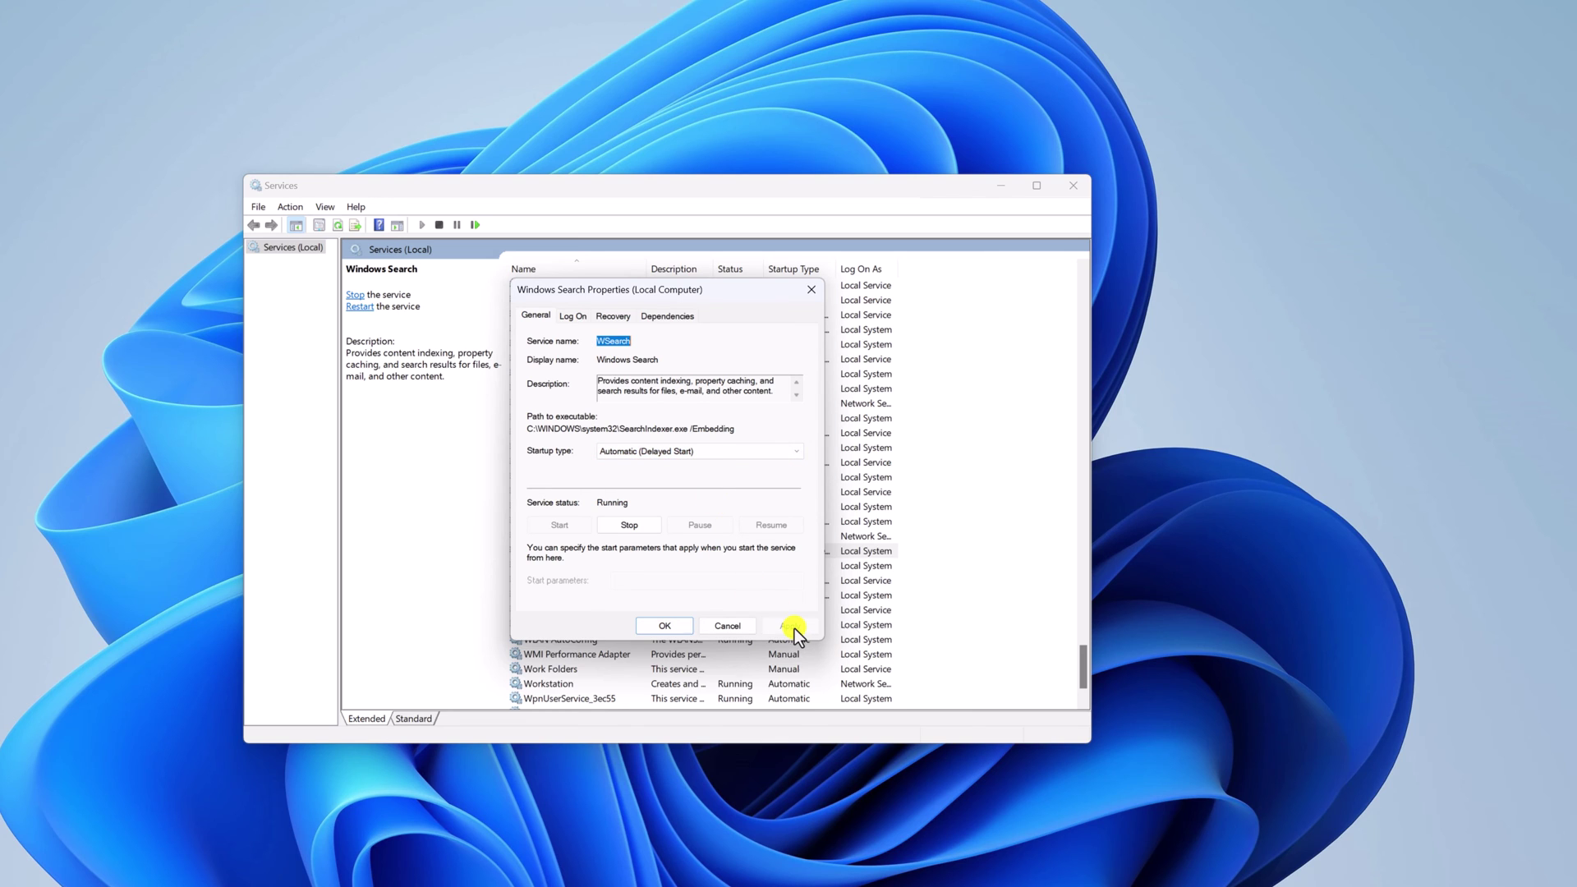
{"action": "left_click", "coordinate": [679, 623]}
{"action": "left_click", "coordinate": [1089, 282]}
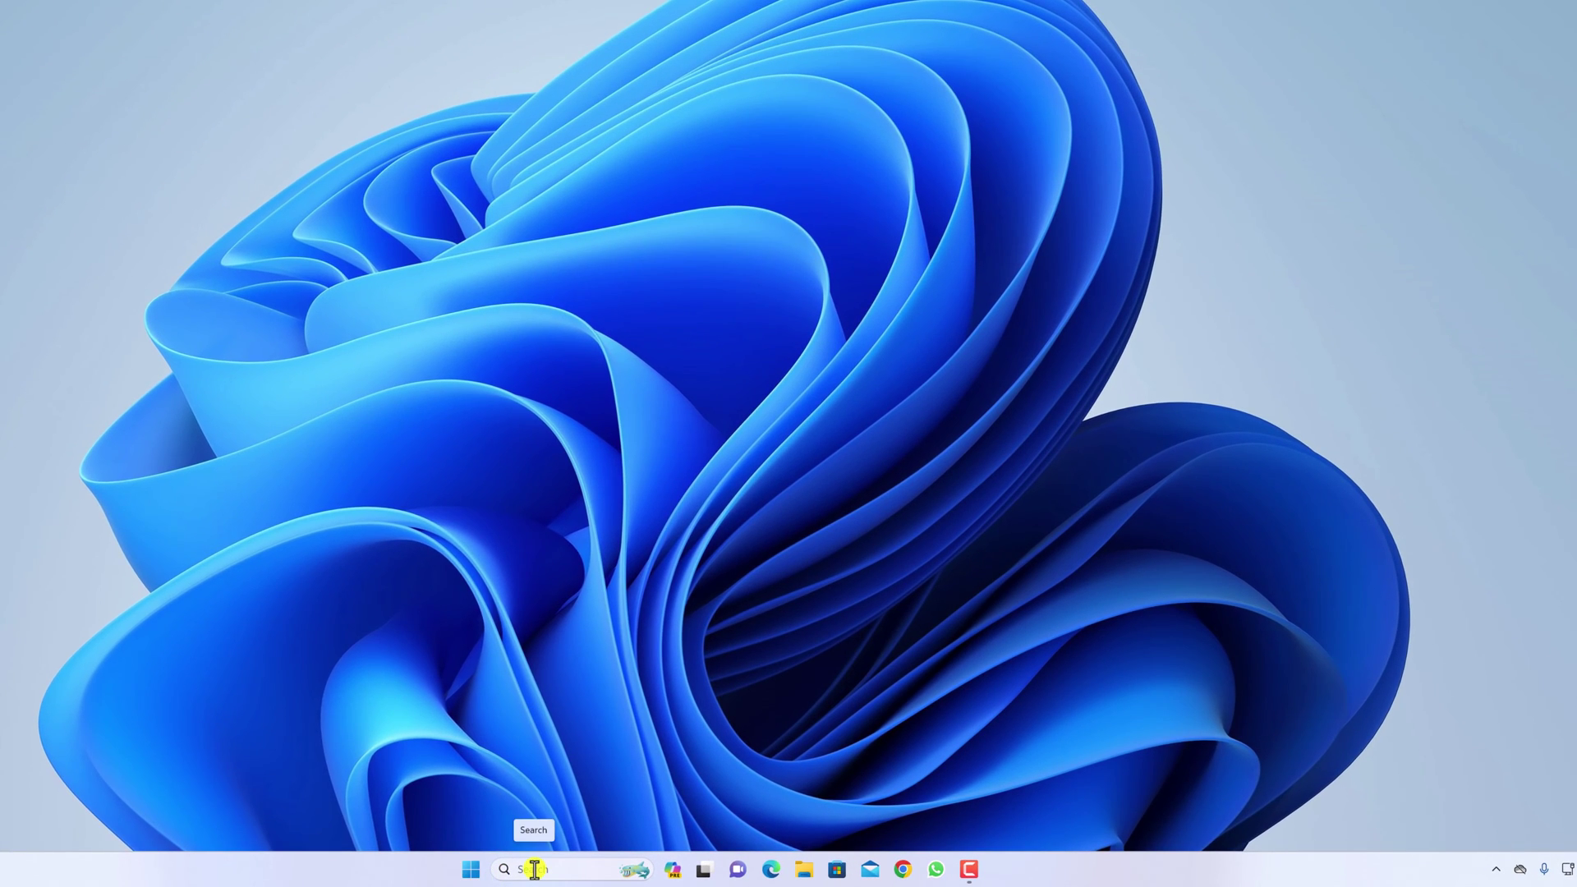
- Open Indexing Options via a 'indexing options' search and centre its window
{"action": "left_click", "coordinate": [534, 869]}
{"action": "type", "text": "i"}
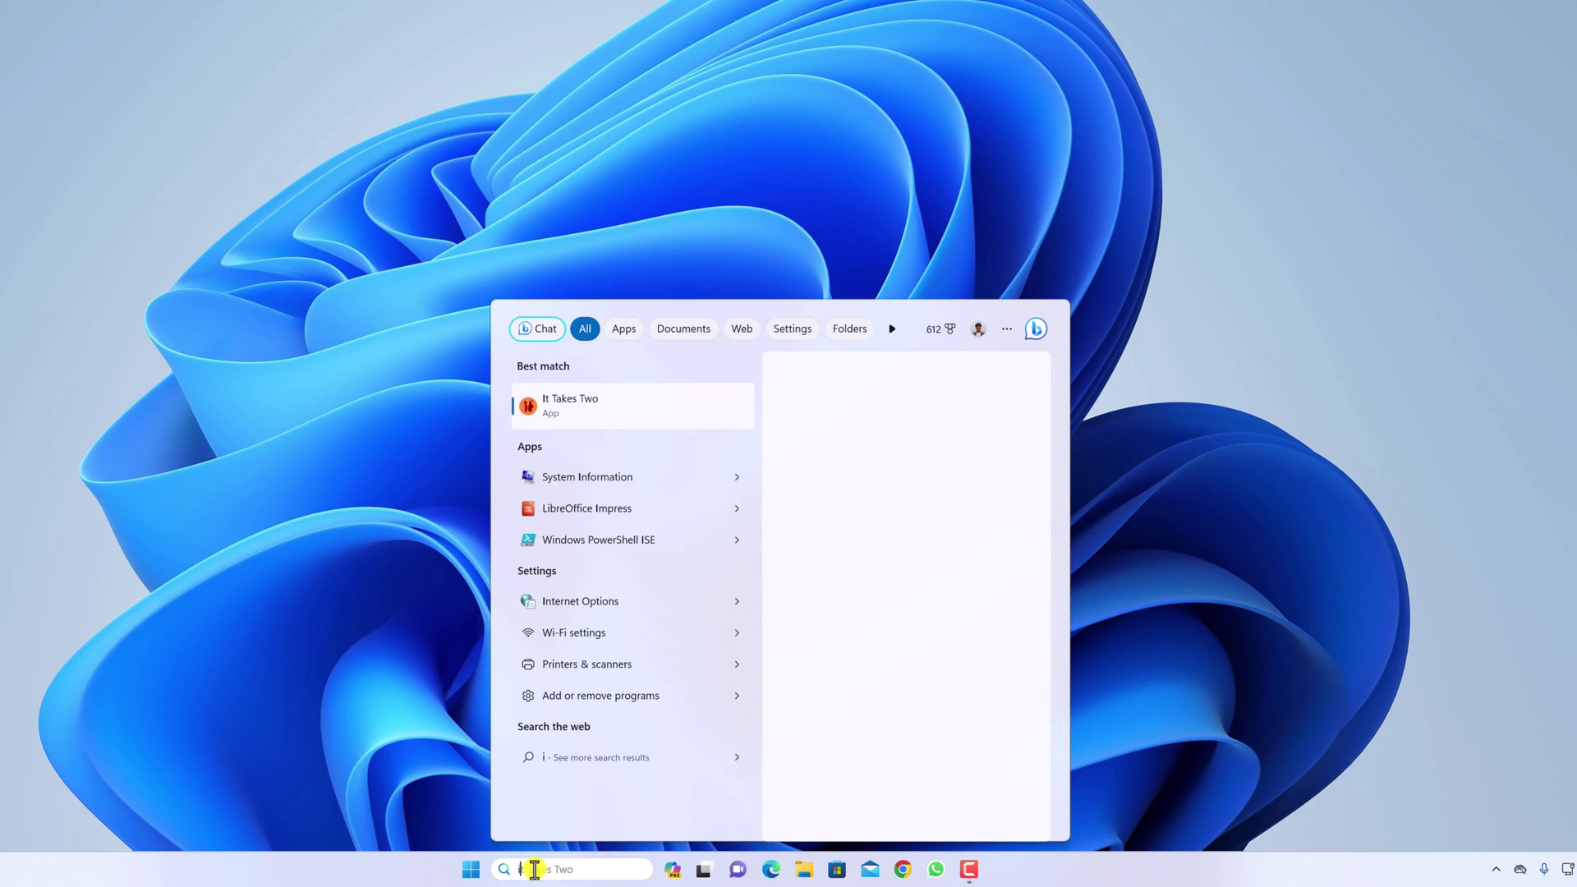
{"action": "type", "text": "ndexing"}
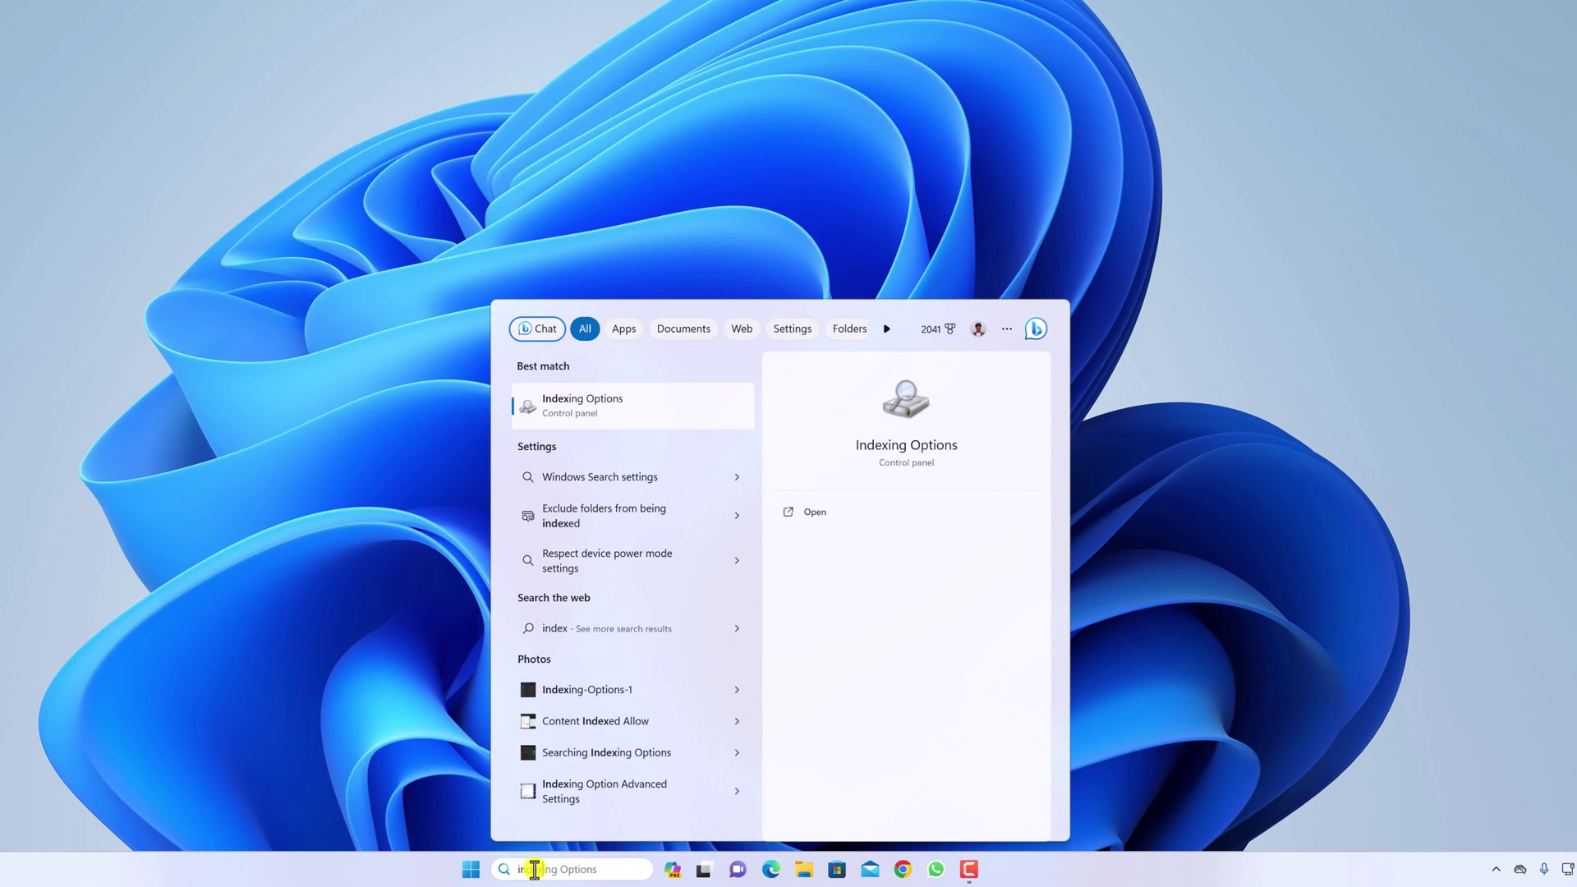
{"action": "type", "text": " op"}
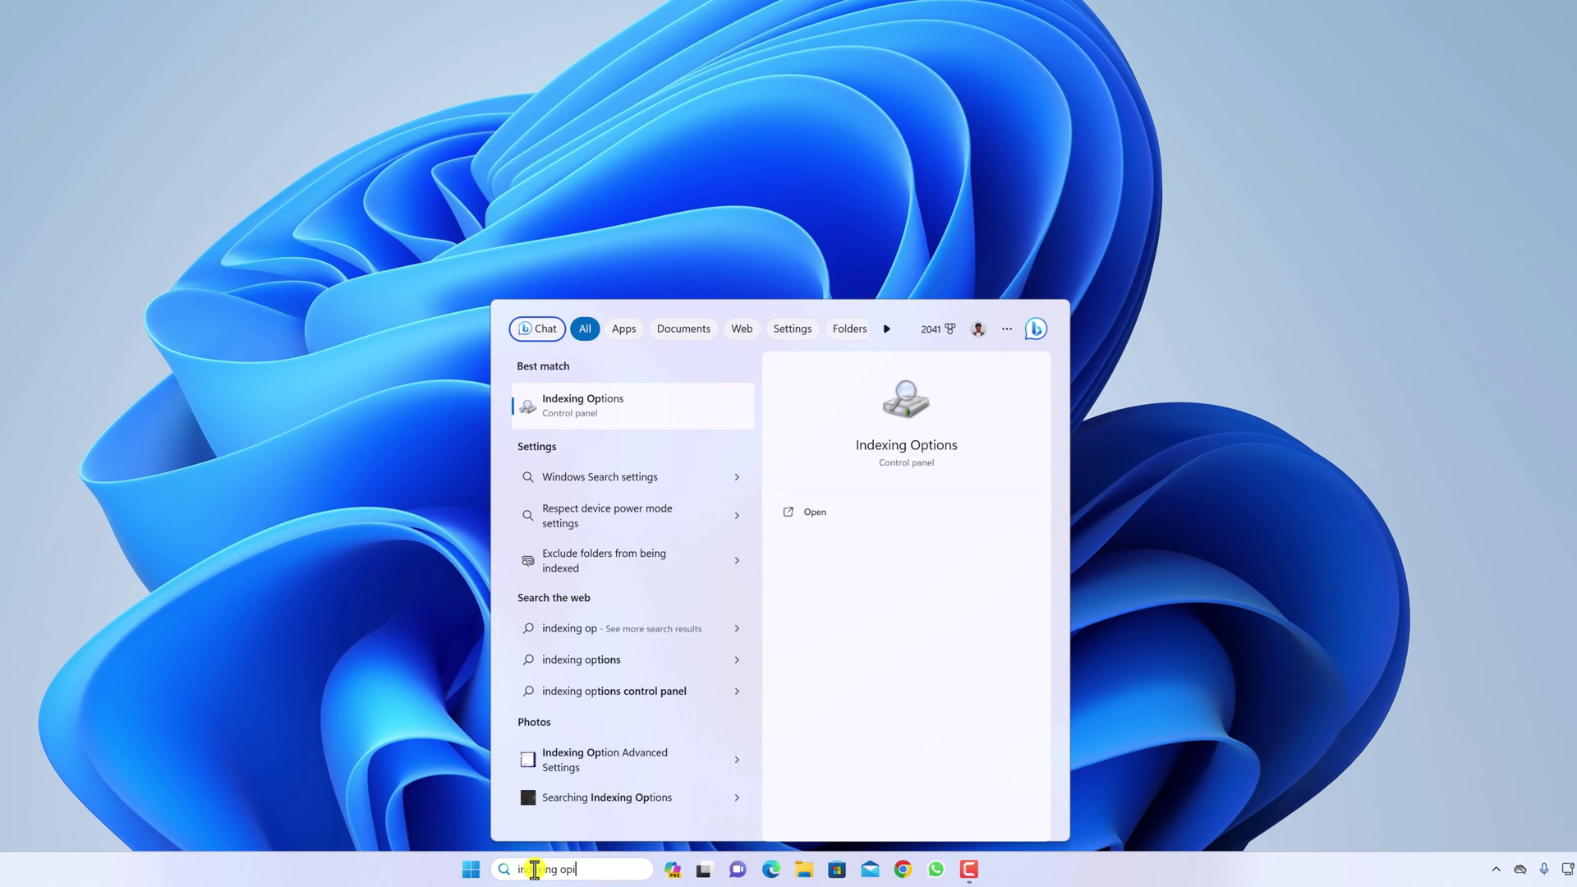
{"action": "type", "text": "tions"}
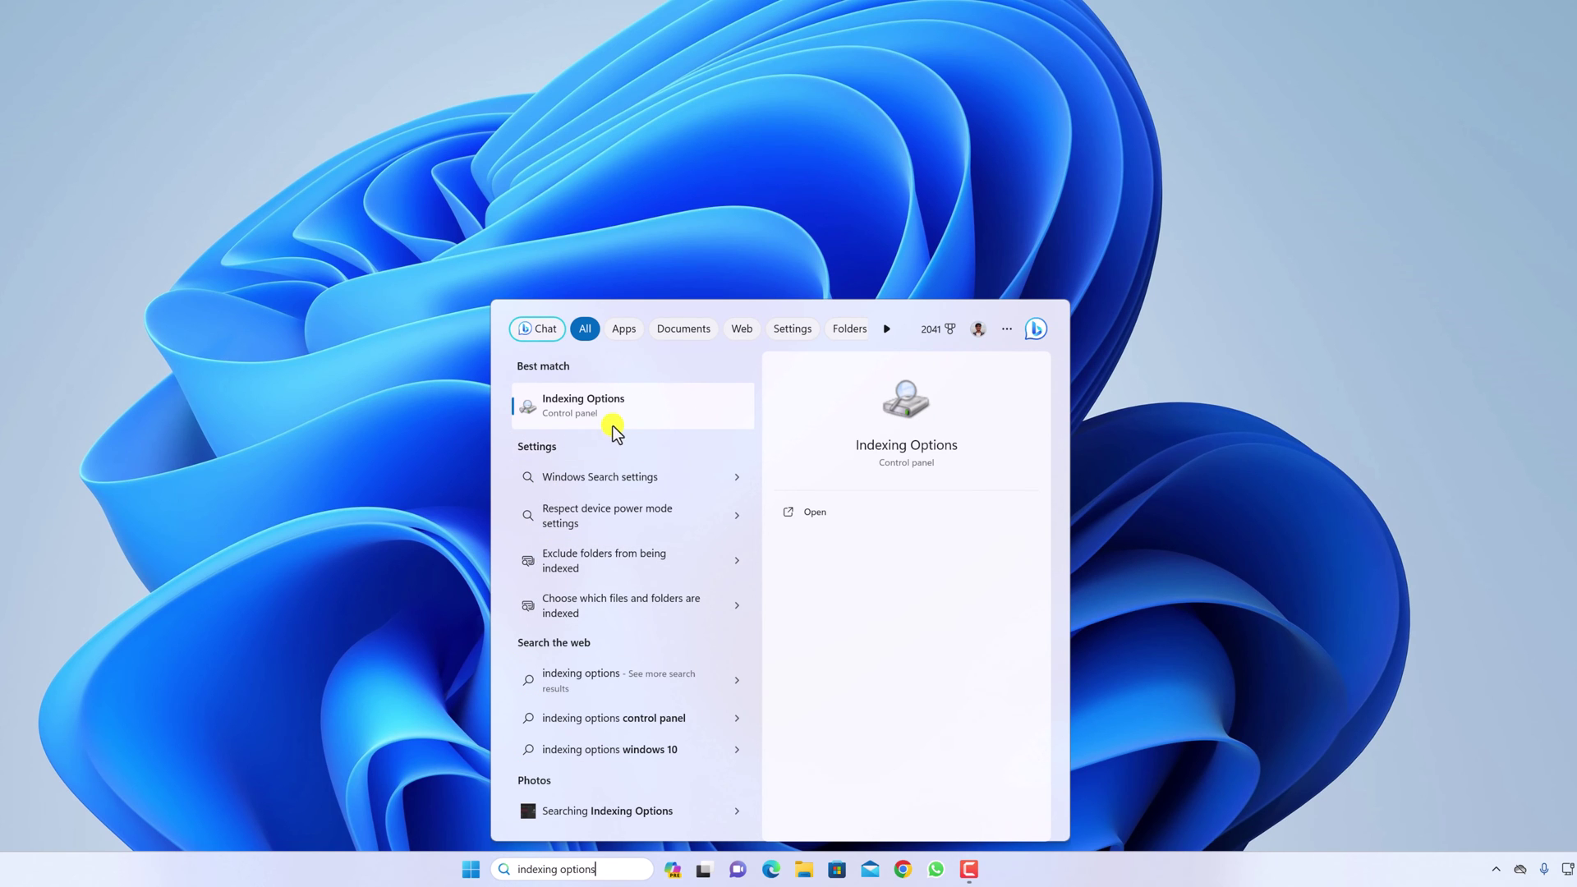
{"action": "left_click", "coordinate": [652, 421]}
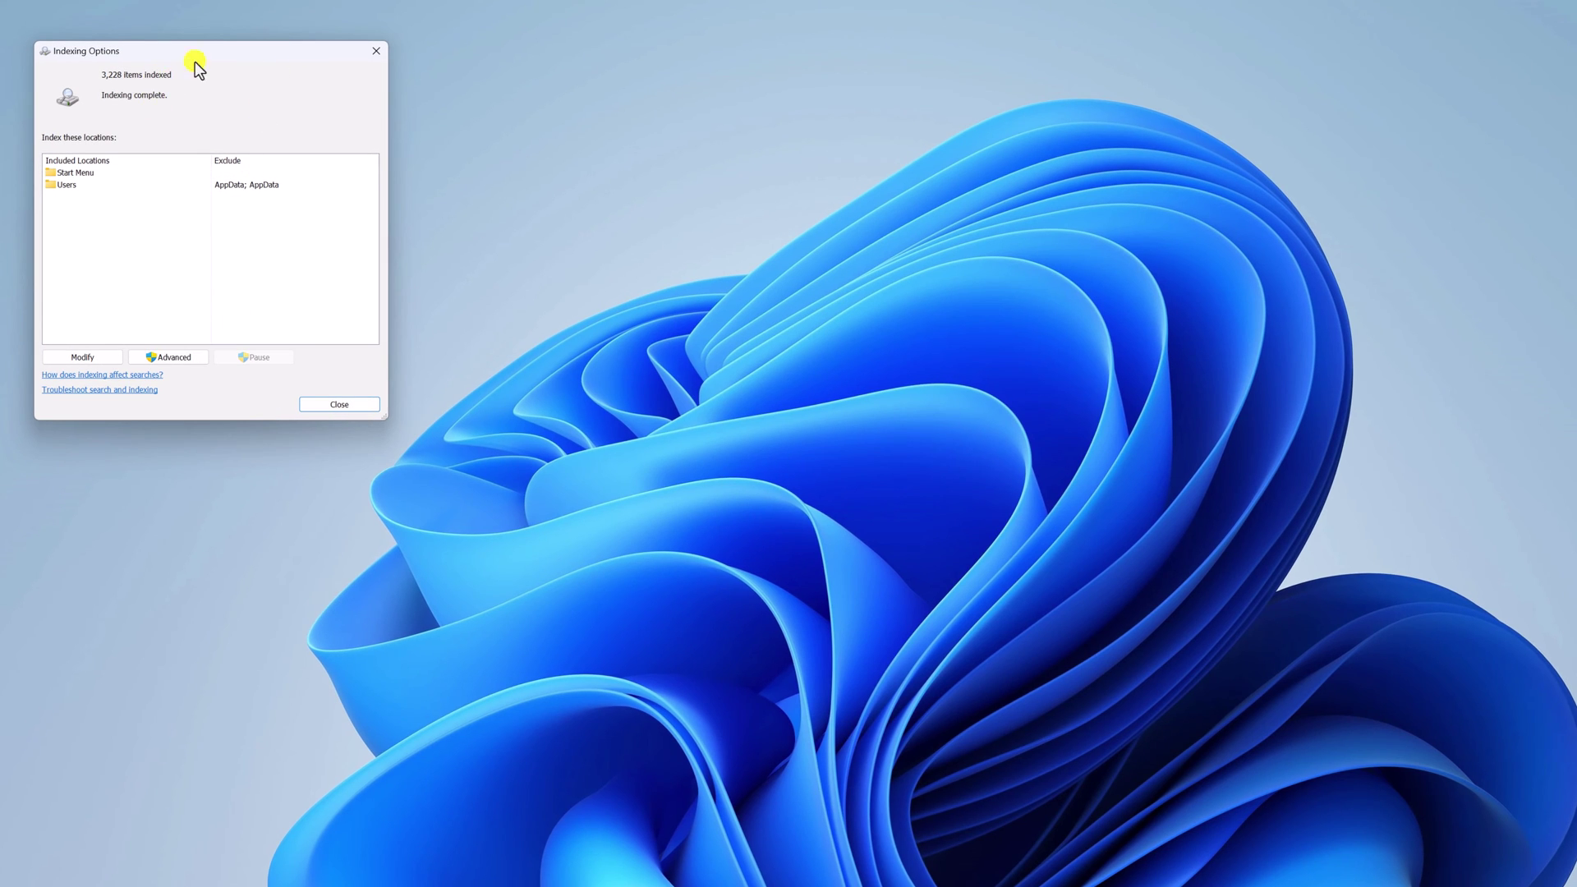
{"action": "left_click_drag", "start_coordinate": [201, 58], "coordinate": [780, 228]}
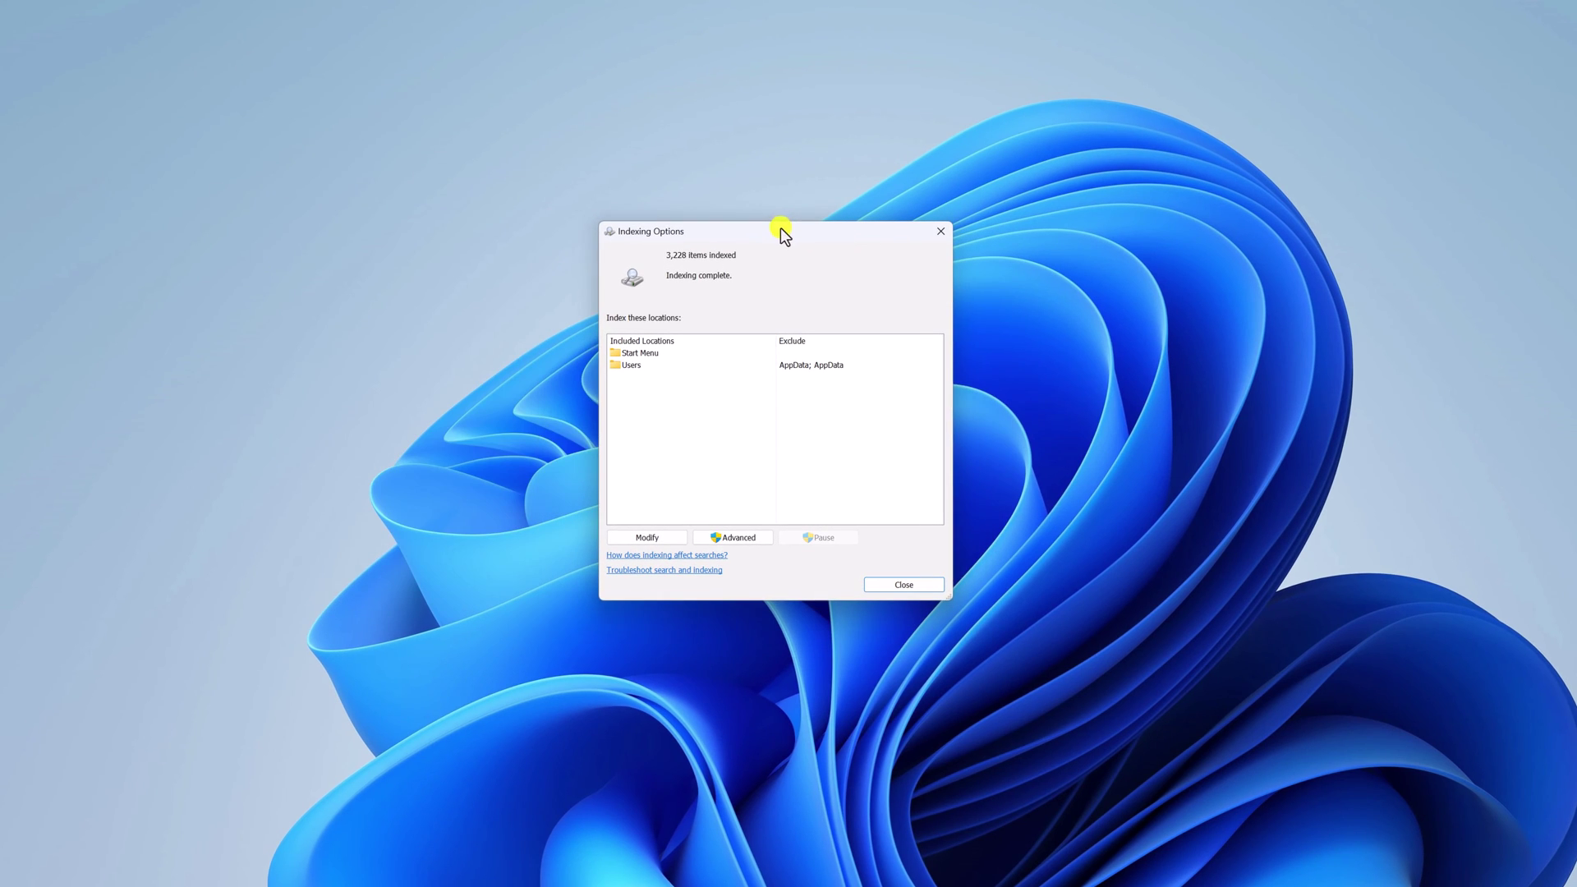
- Use Advanced settings to rebuild the index, then close Indexing Options
{"action": "left_click", "coordinate": [736, 538]}
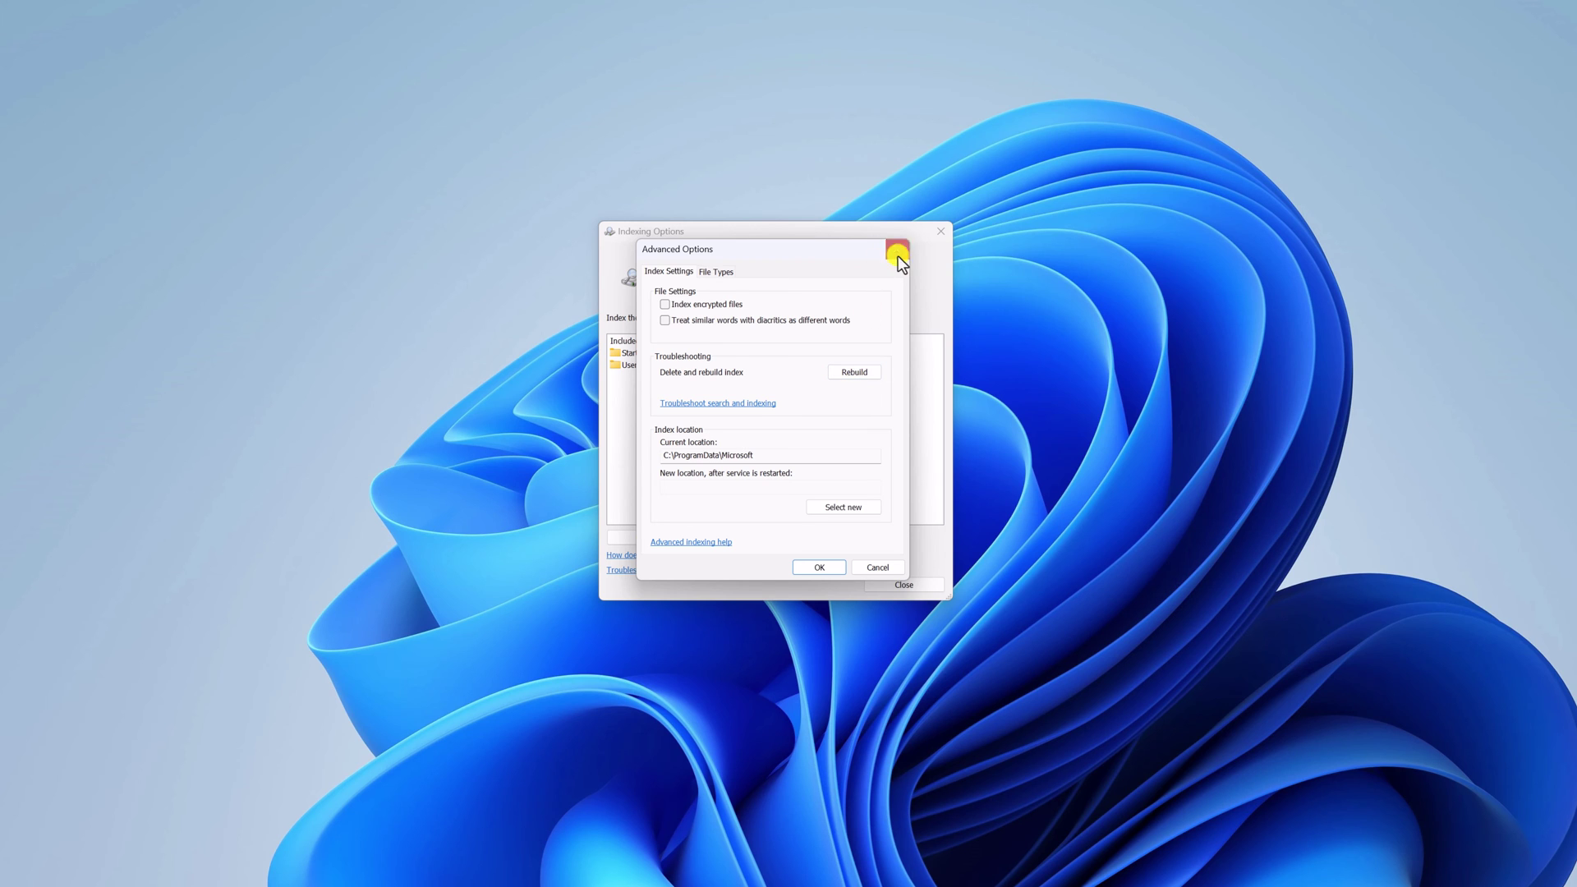
{"action": "left_click", "coordinate": [819, 566]}
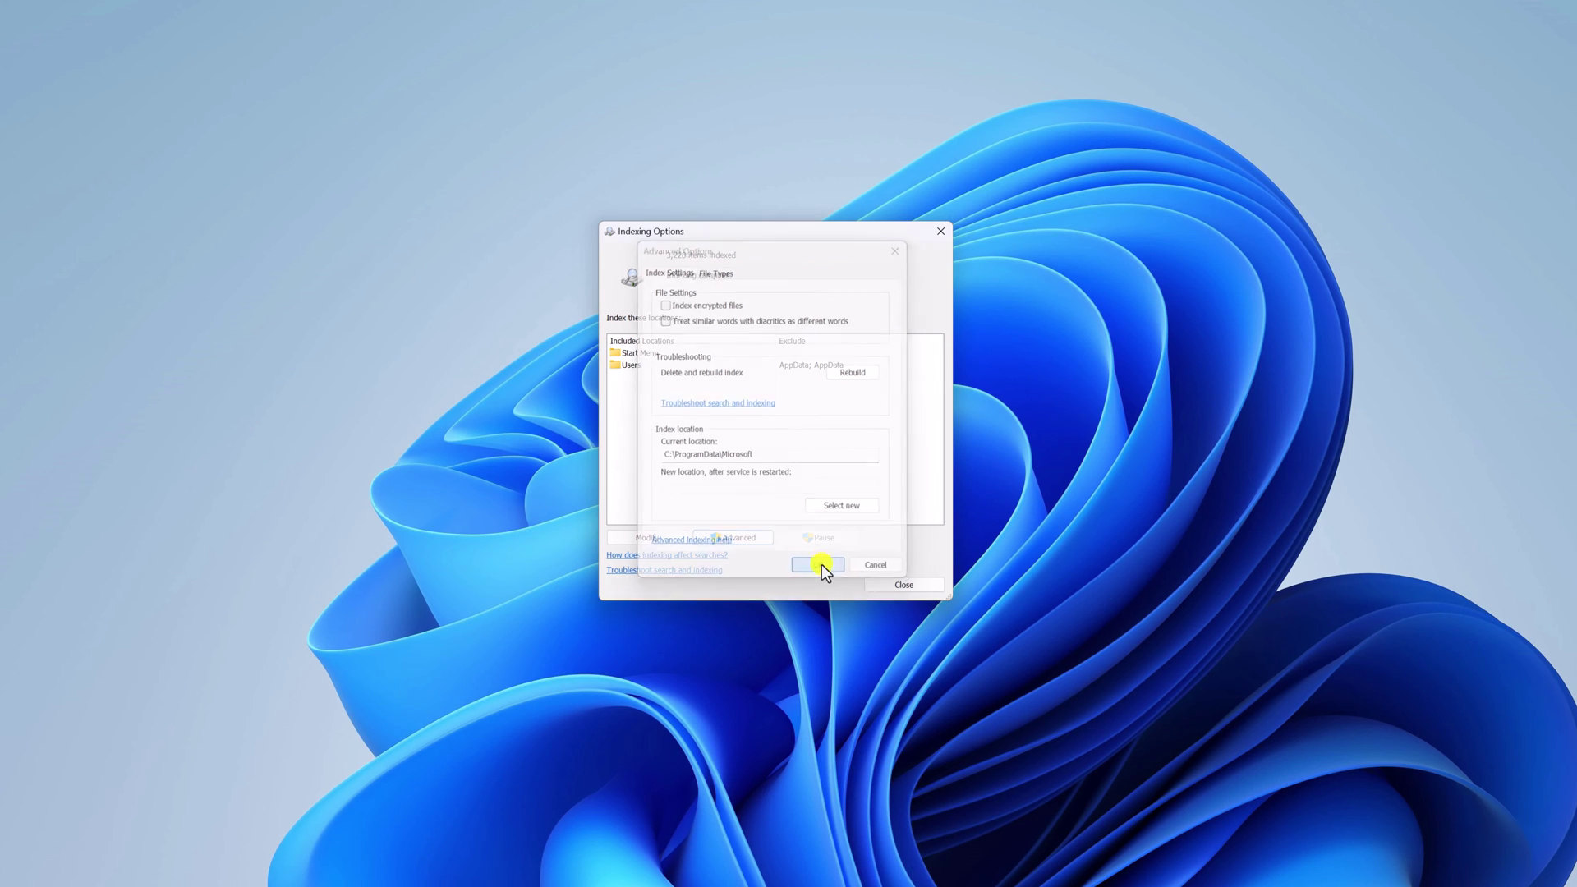
{"action": "left_click", "coordinate": [931, 230]}
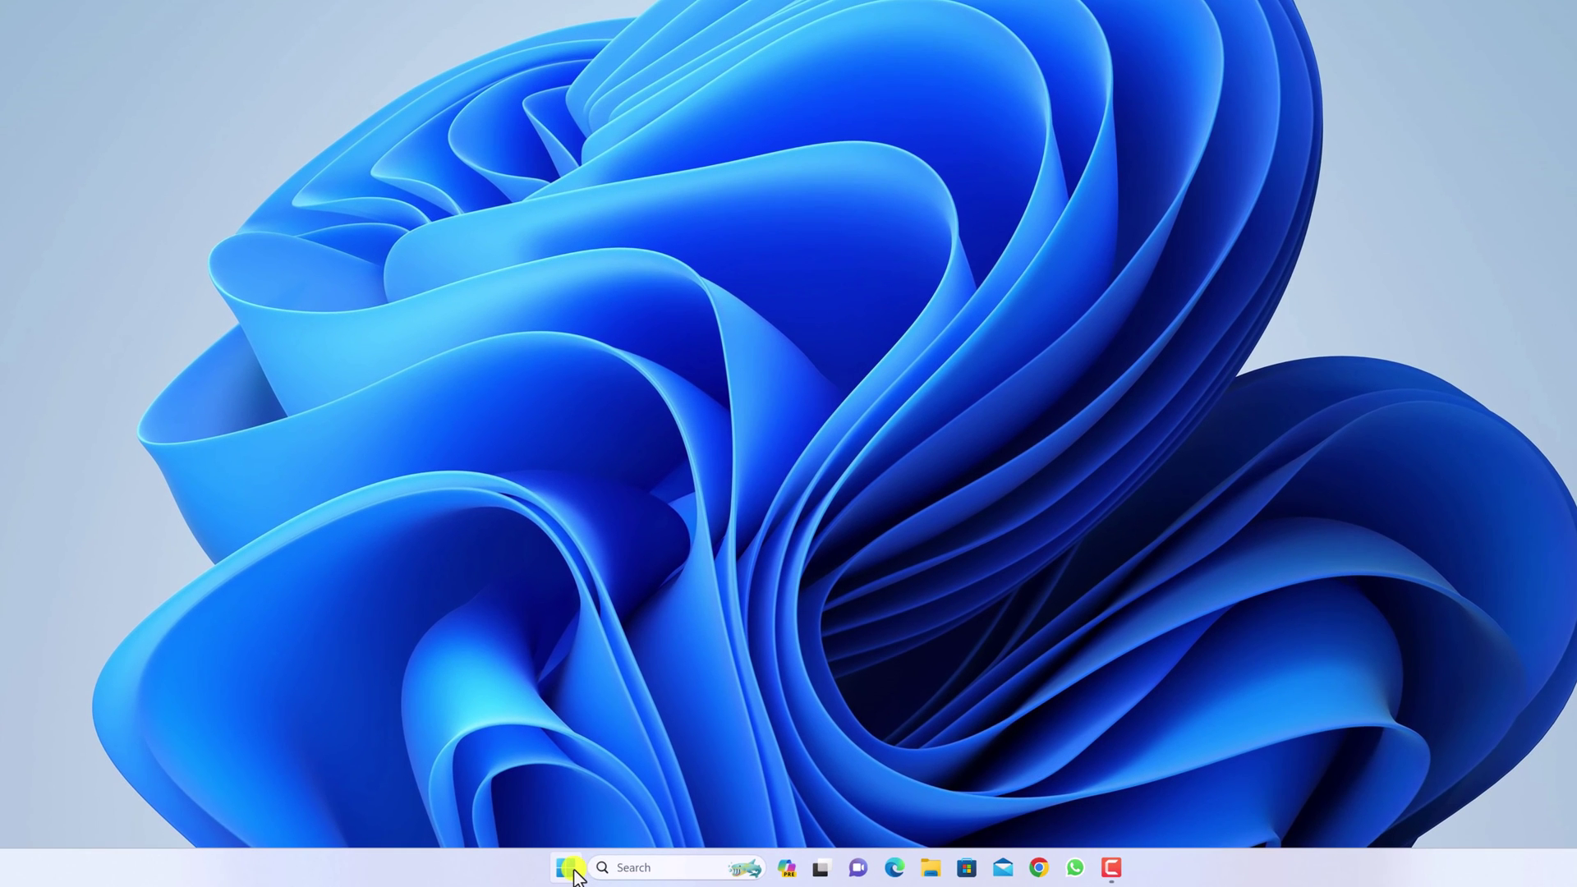
- Restart the PC from the Start button's Shut down or sign out menu
{"action": "right_click", "coordinate": [569, 871]}
{"action": "mouse_move", "coordinate": [574, 797]}
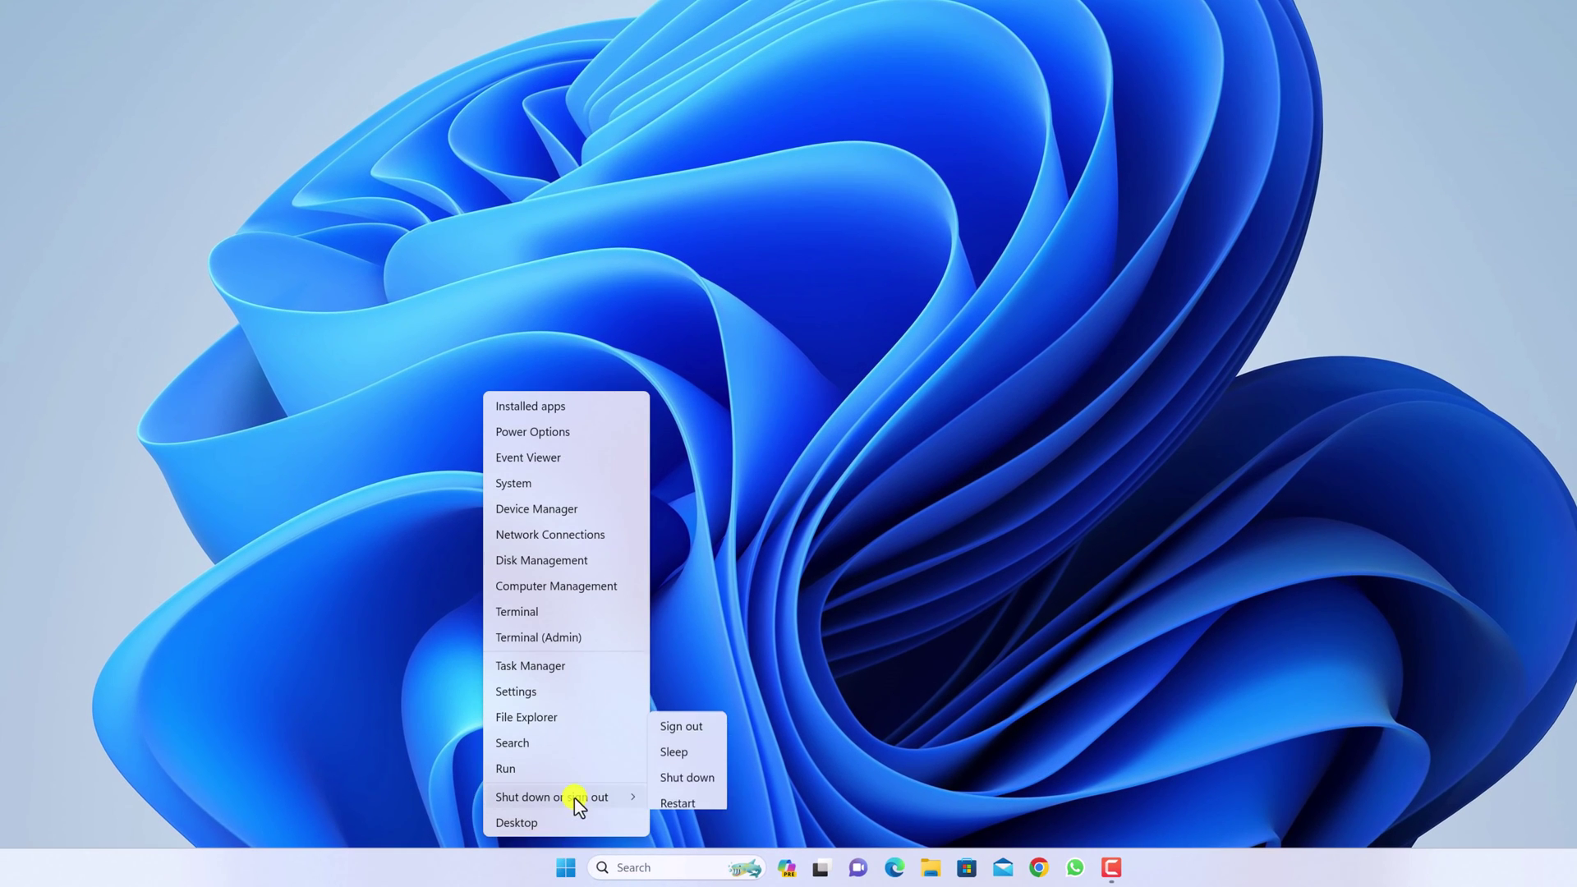
{"action": "left_click", "coordinate": [707, 797]}
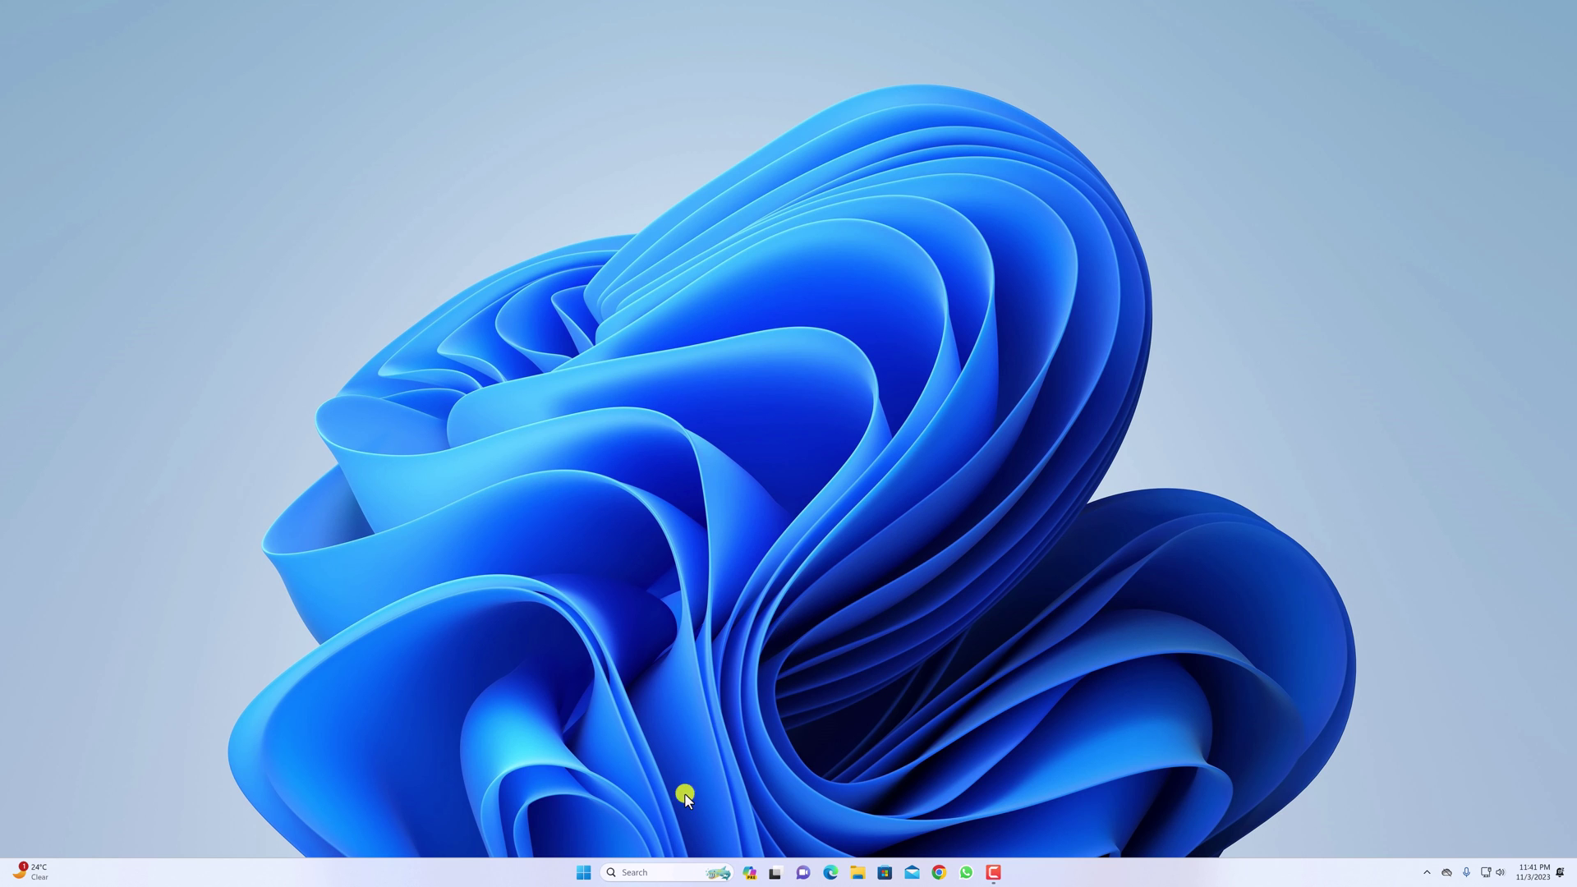
- Run Check for updates on Settings' Windows Update page, then minimize Settings
{"action": "left_click", "coordinate": [584, 872]}
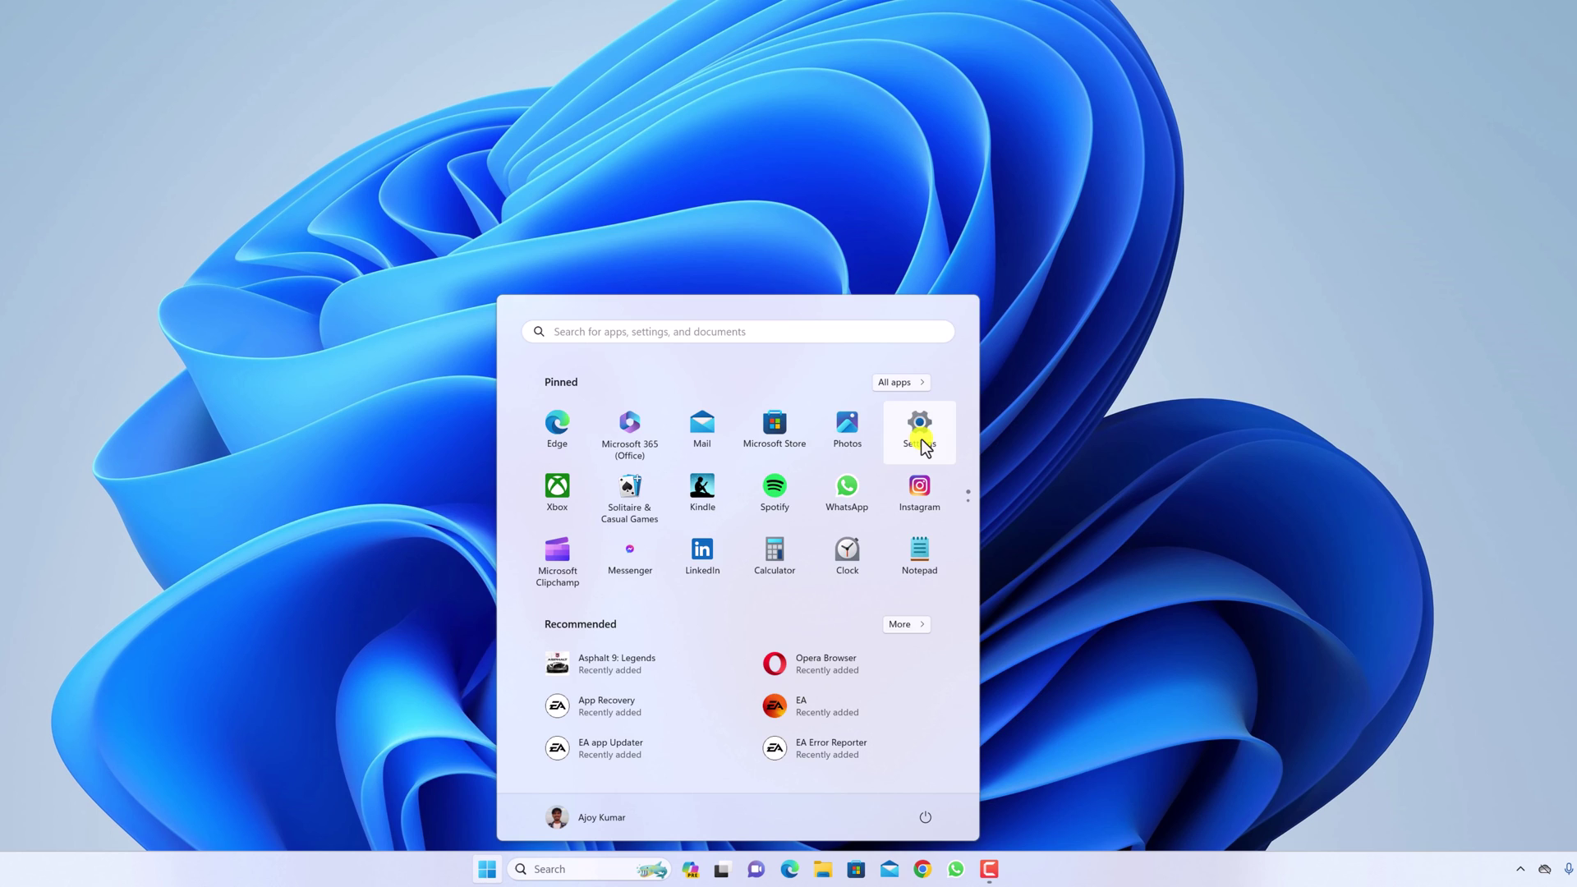
{"action": "left_click", "coordinate": [922, 444]}
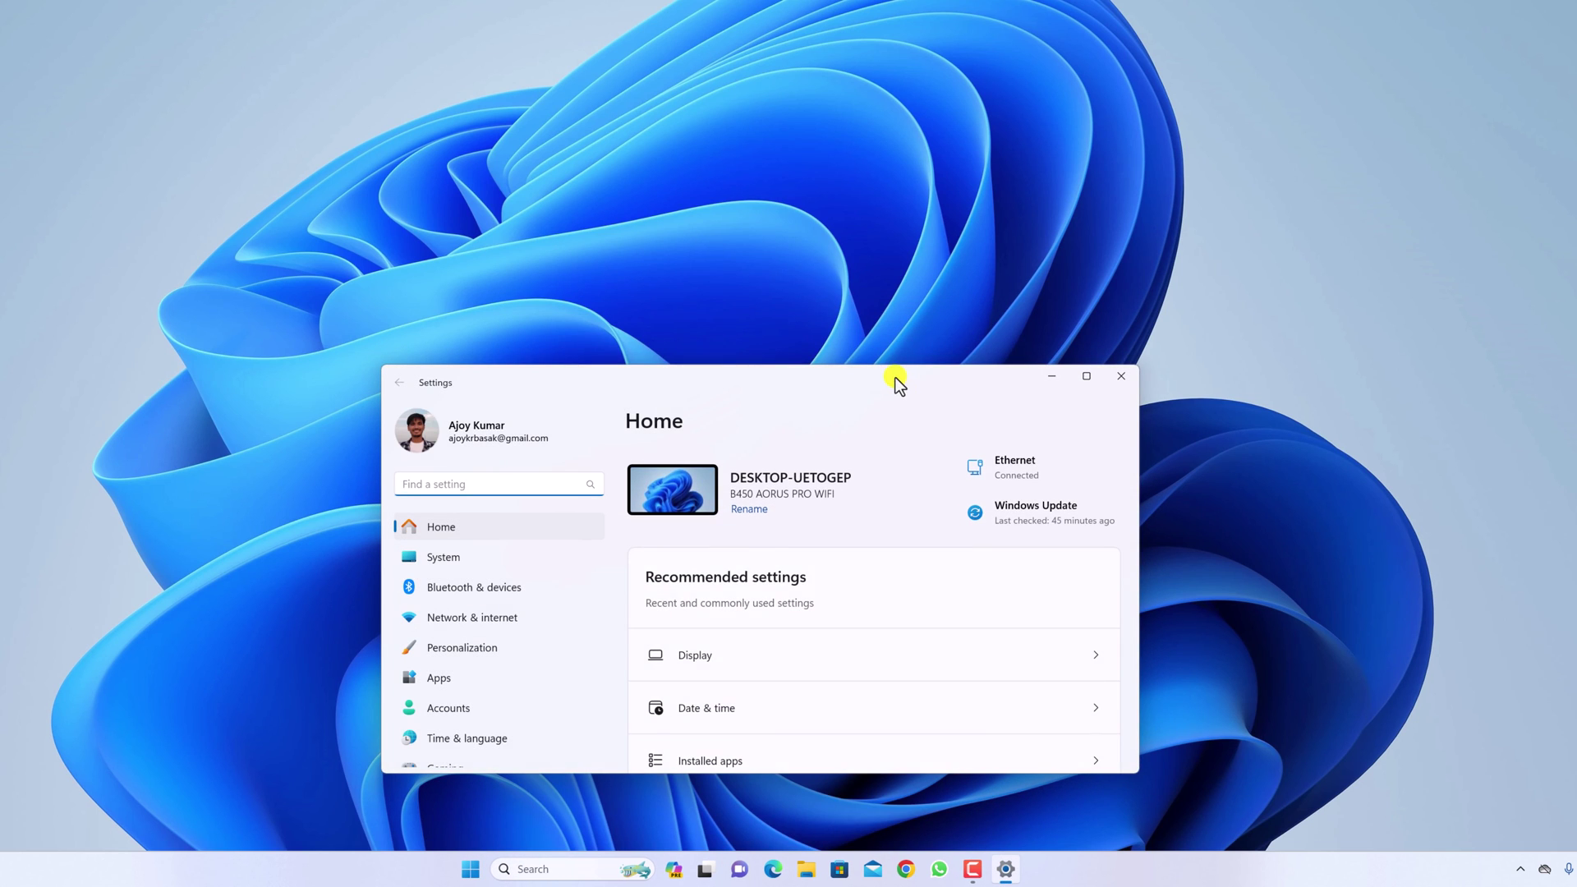
{"action": "left_click_drag", "start_coordinate": [895, 377], "coordinate": [866, 132]}
{"action": "scroll", "coordinate": [411, 506], "scroll_direction": "down", "scroll_amount": 3}
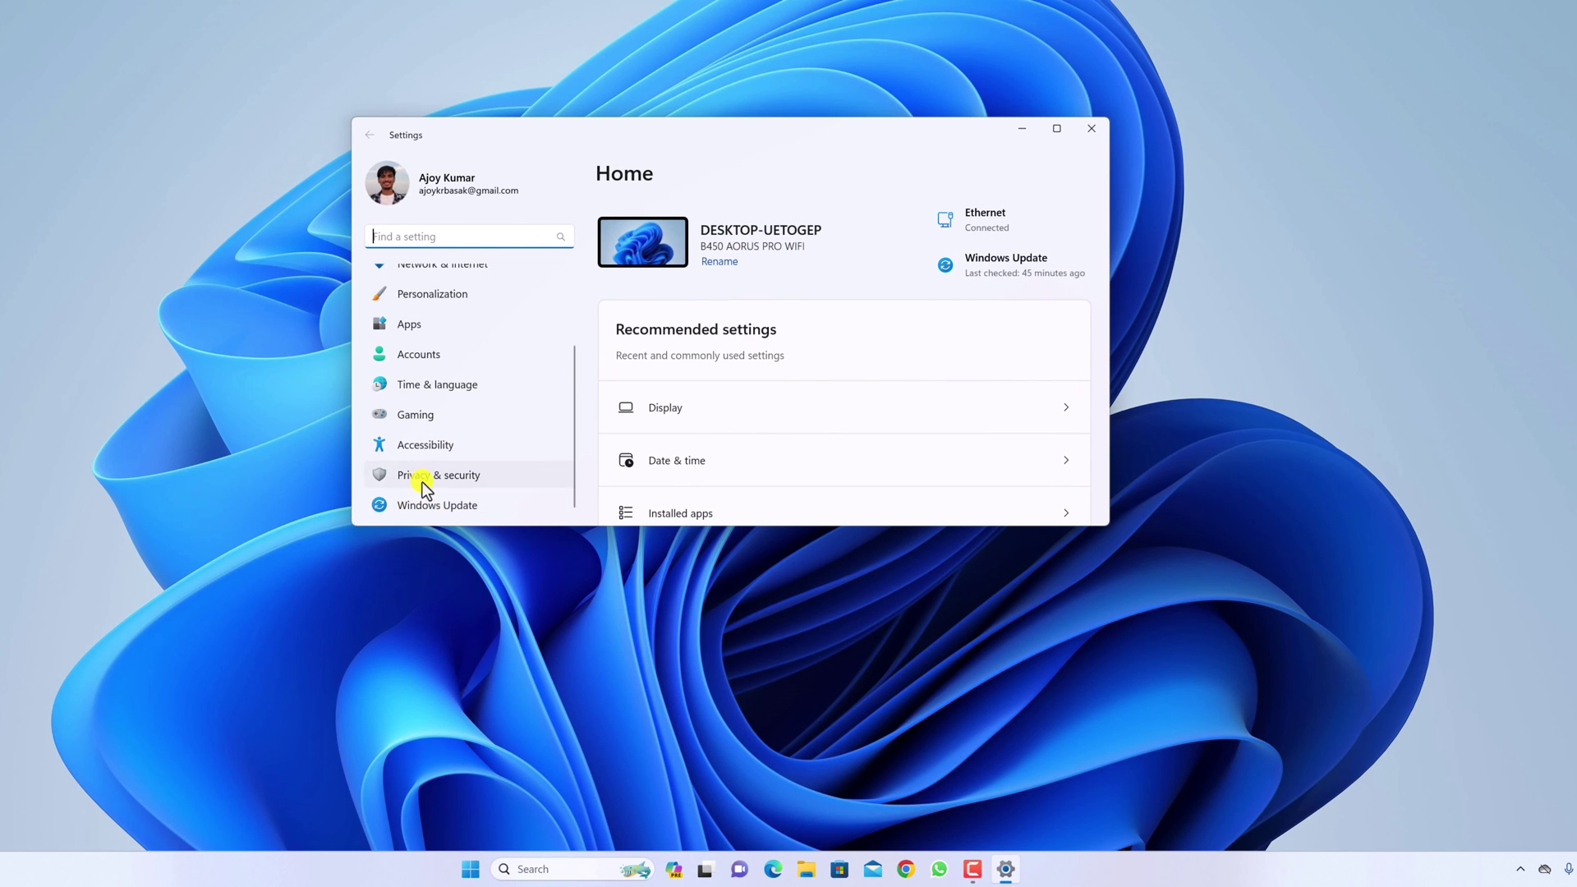
{"action": "left_click", "coordinate": [448, 505]}
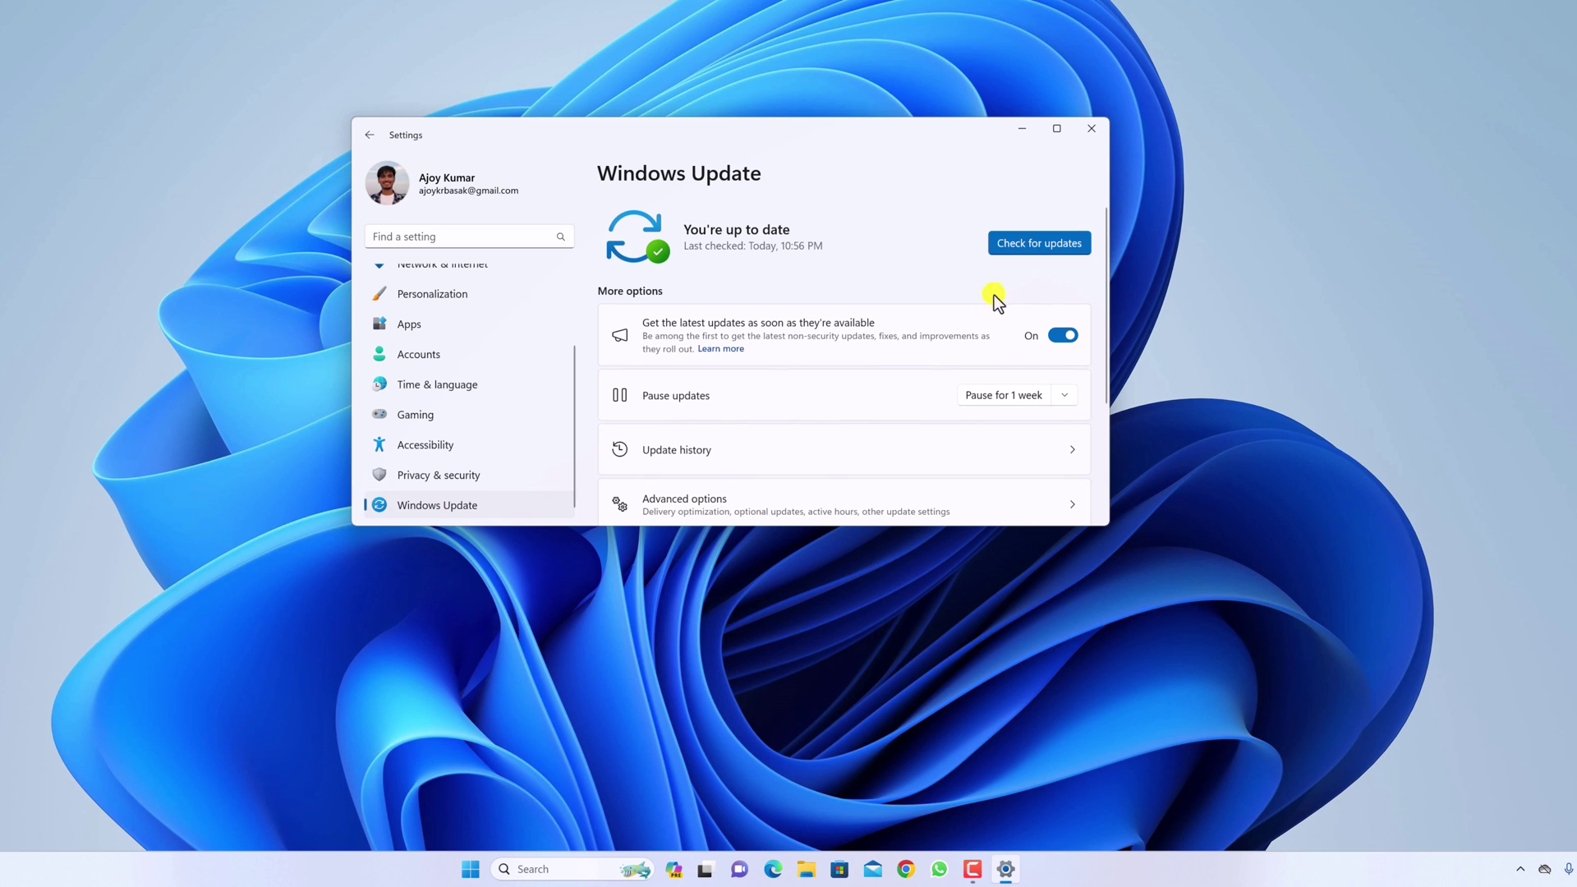
{"action": "left_click", "coordinate": [1068, 242]}
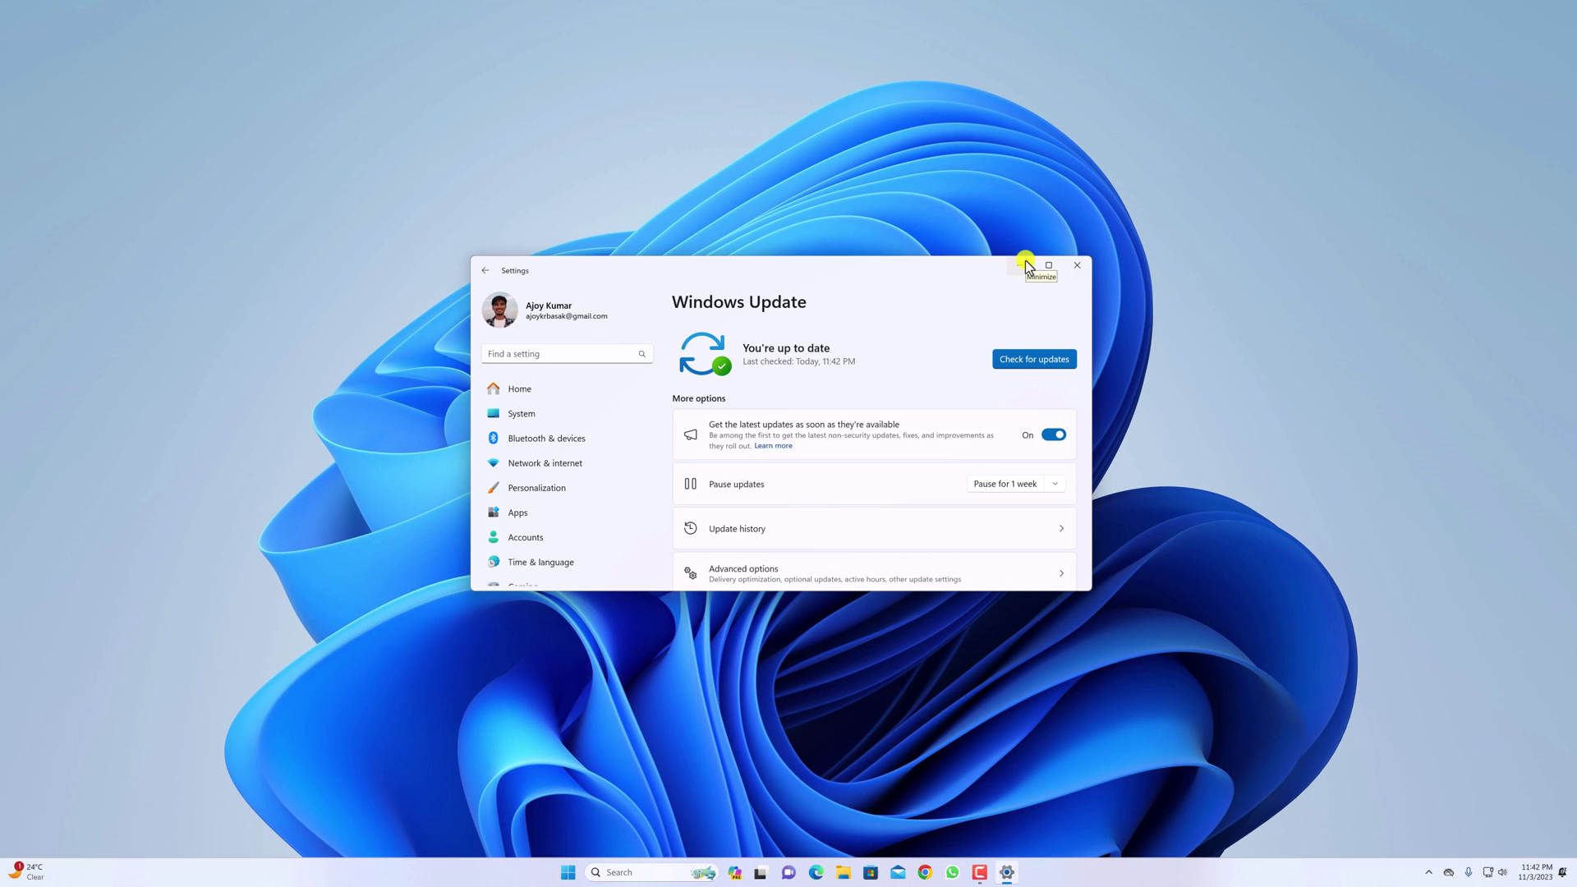
{"action": "left_click", "coordinate": [1027, 174]}
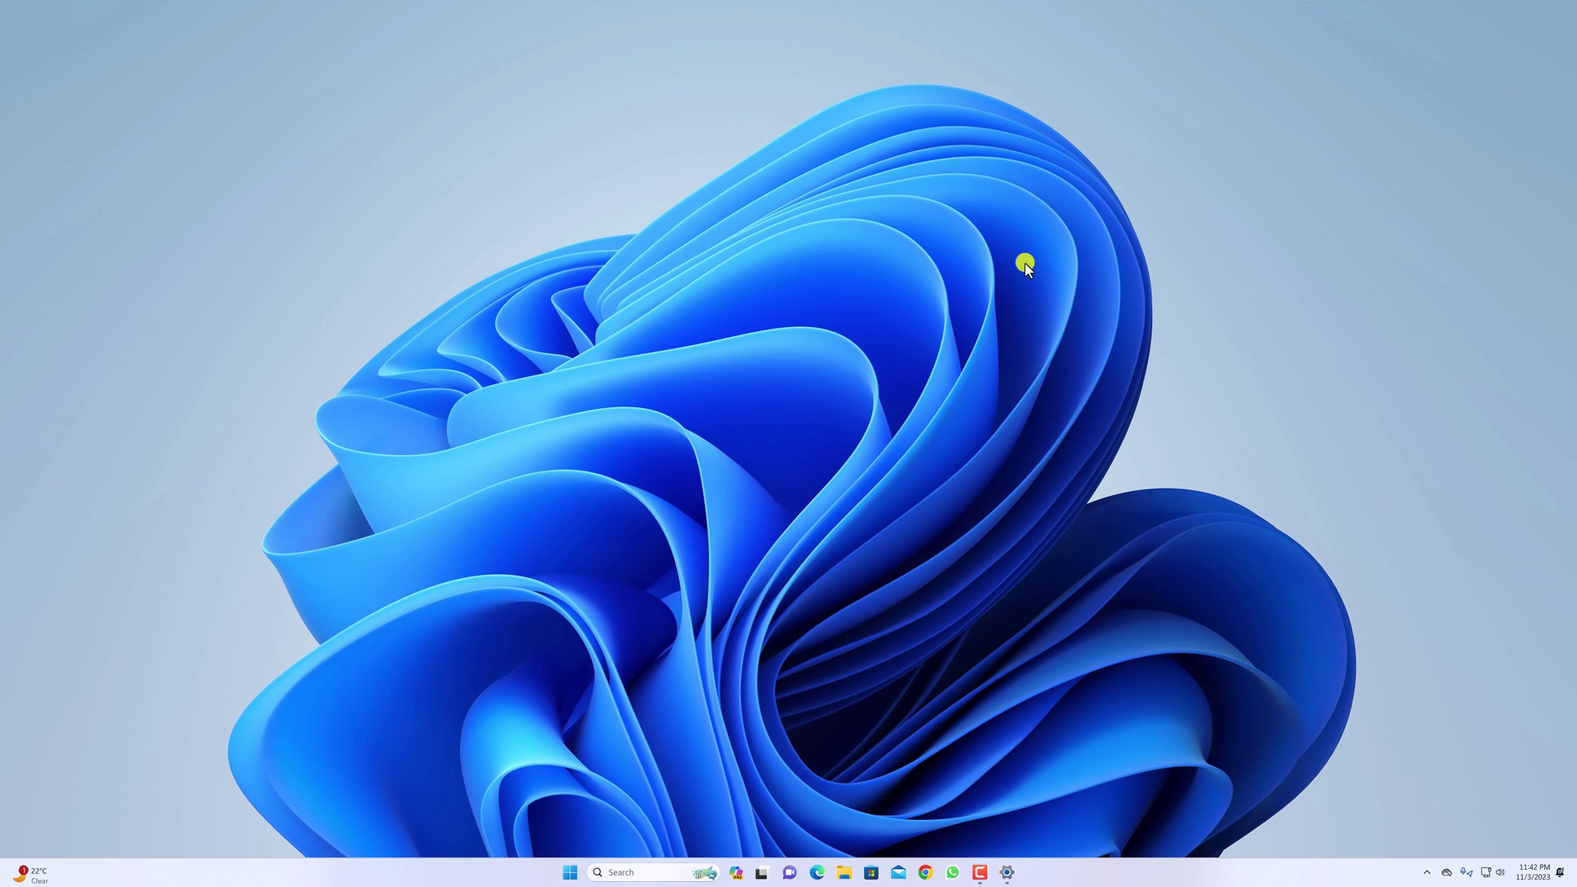